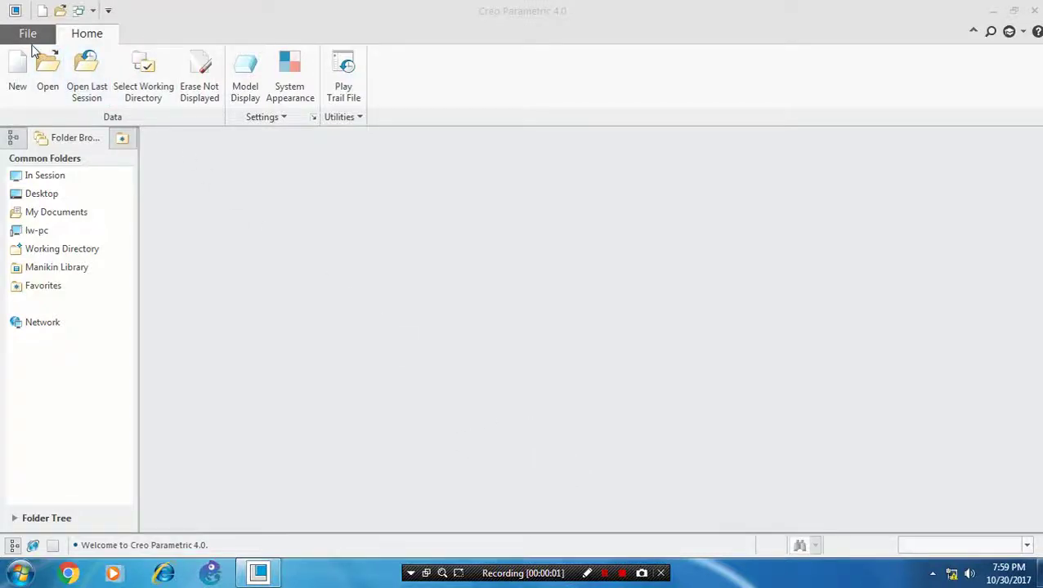
Create solid part PRT0001 using the metric mmns_part_solid template instead of the default.
left_click(15, 60)
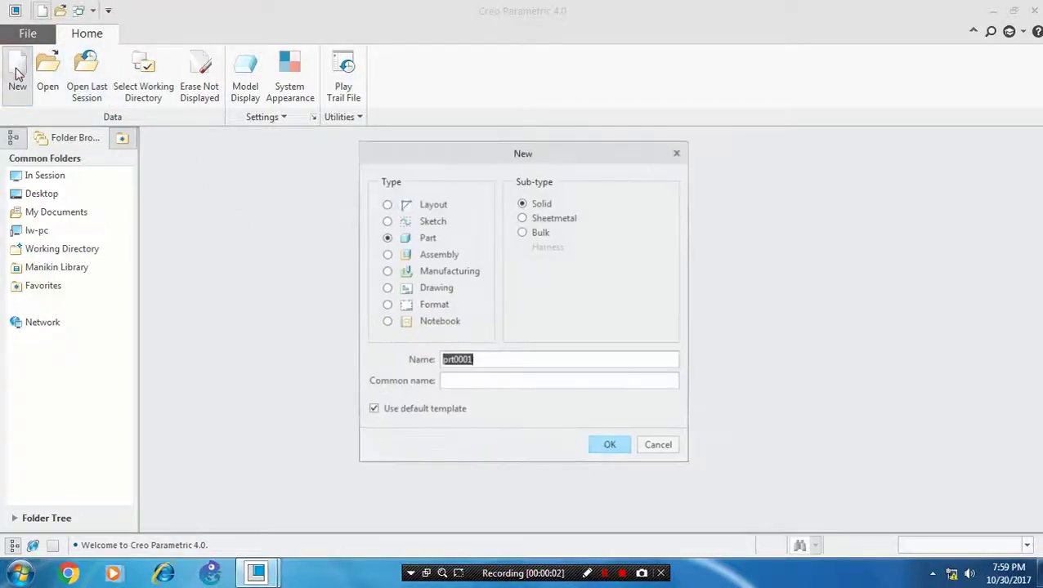
left_click(373, 410)
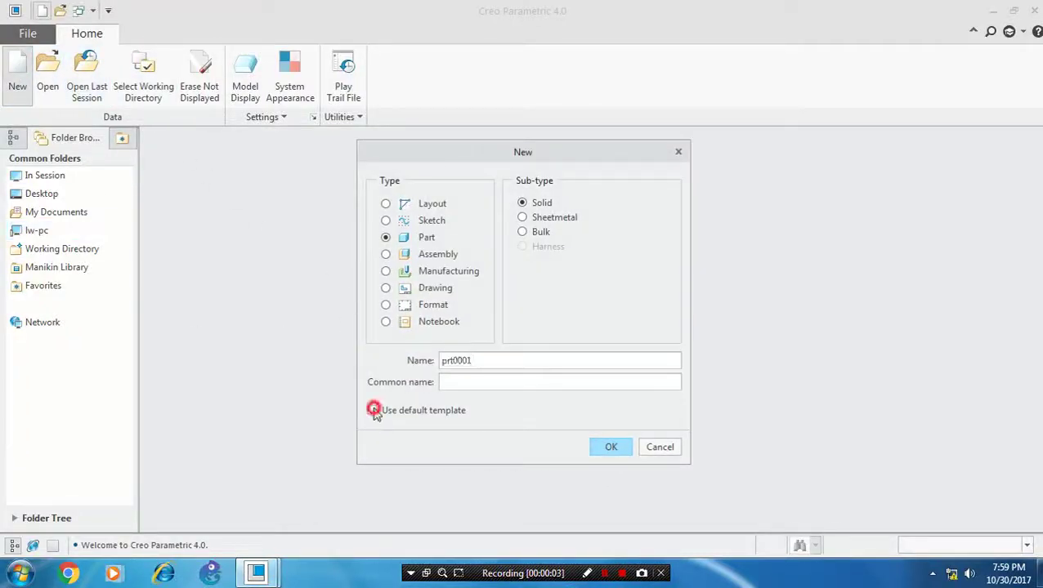
left_click(611, 450)
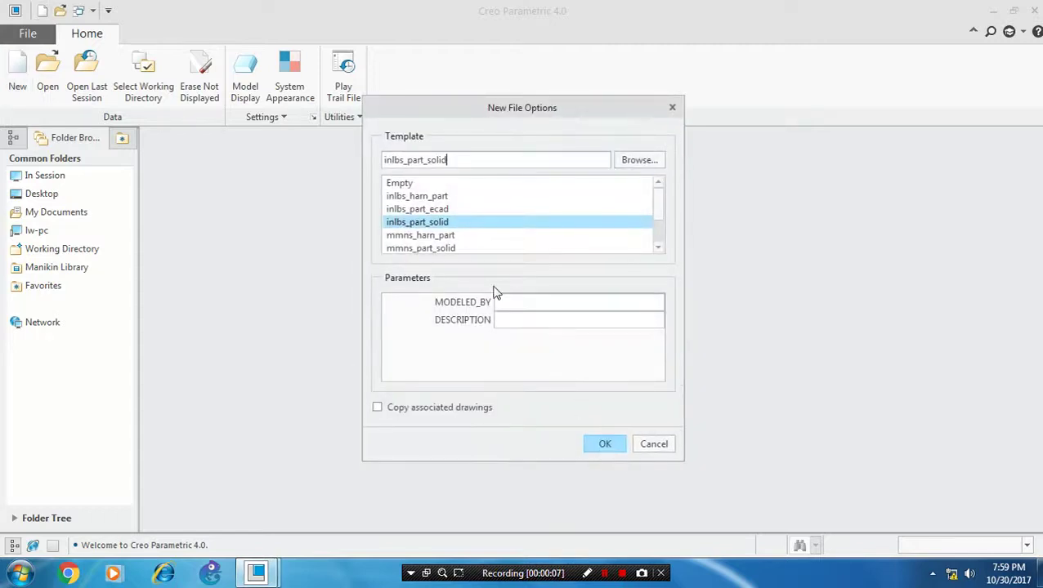
left_click(440, 249)
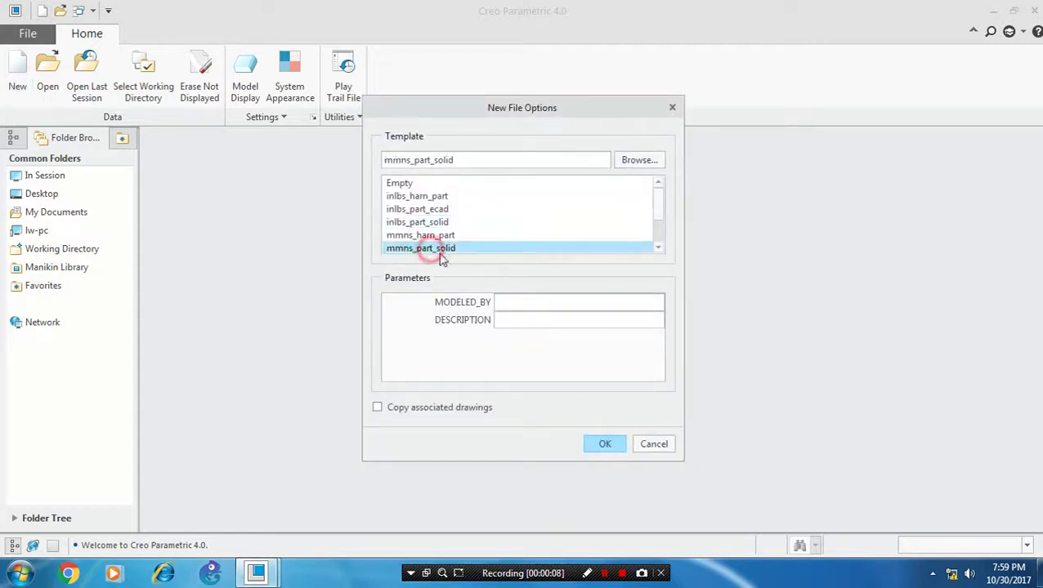
left_click(605, 448)
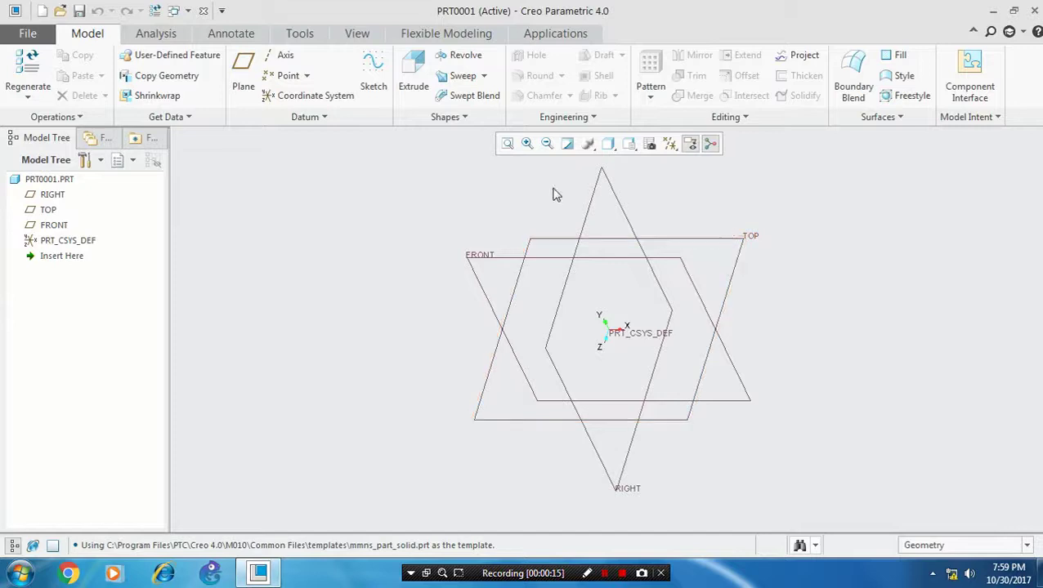
Sketch a 350-wide centre rectangle at the origin on the TOP plane.
left_click(374, 98)
left_click(651, 238)
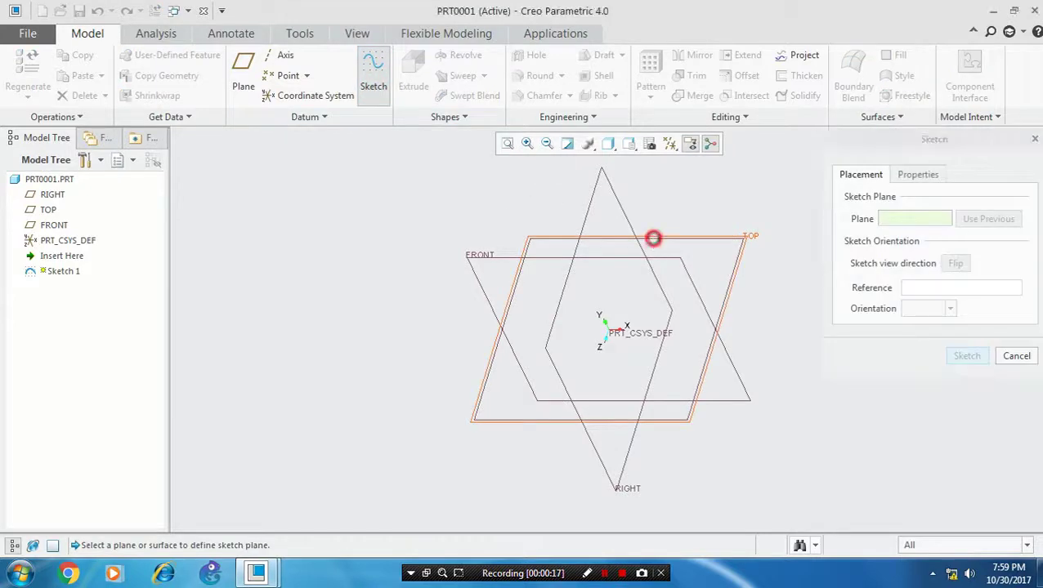
left_click(963, 354)
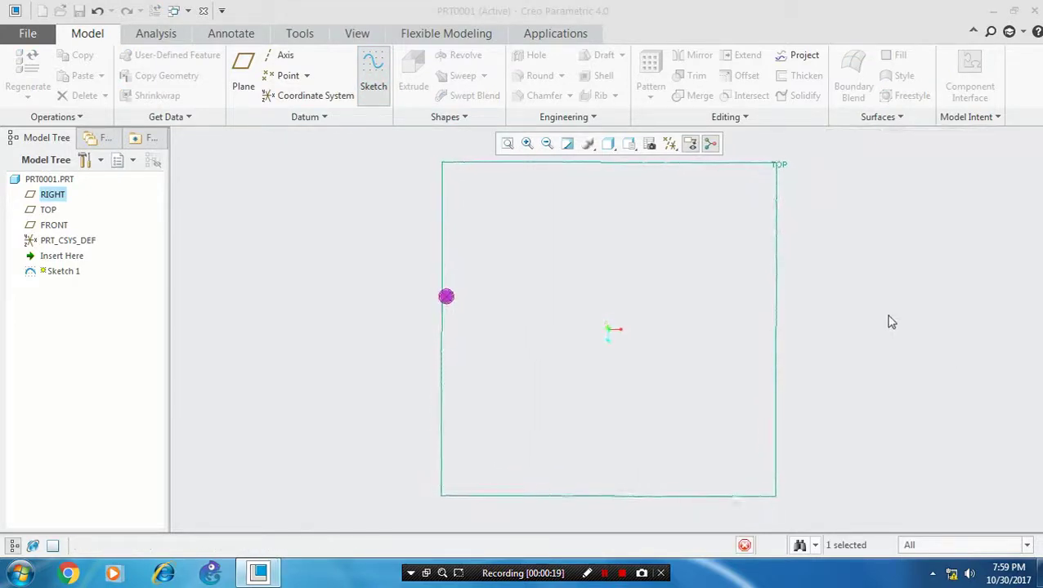
left_click(384, 76)
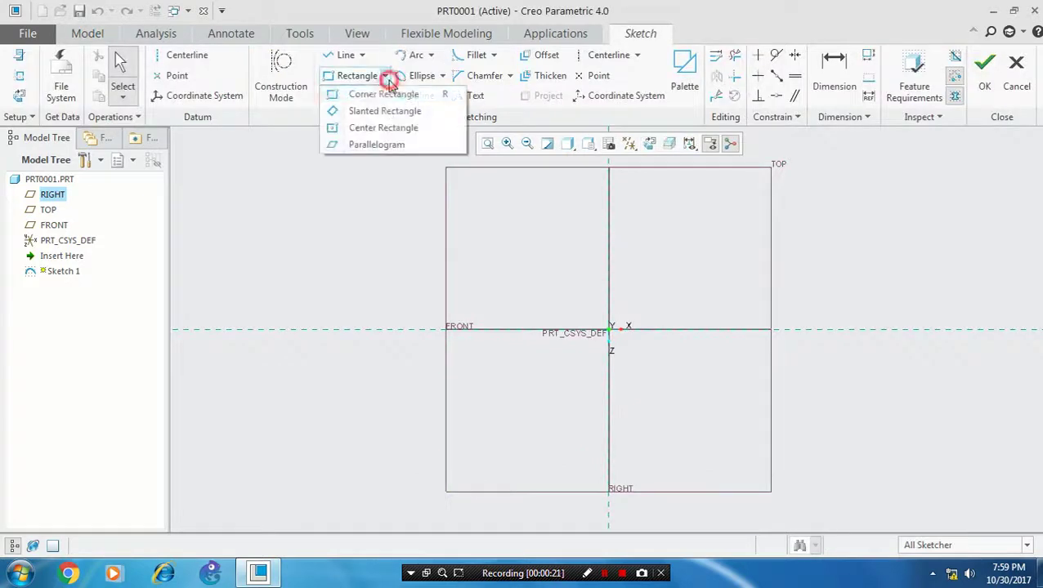
left_click(386, 128)
left_click(610, 329)
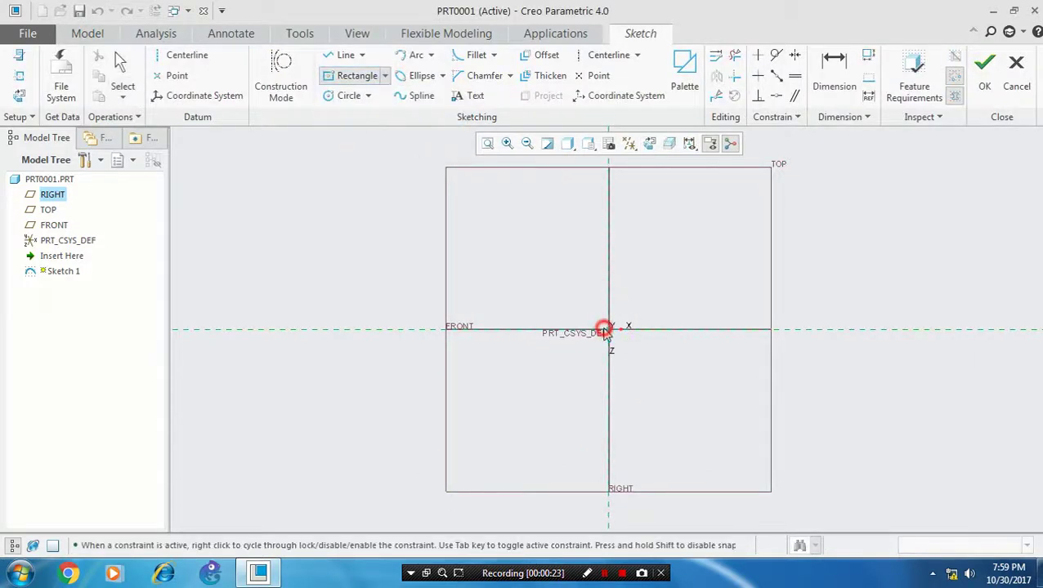
left_click(711, 431)
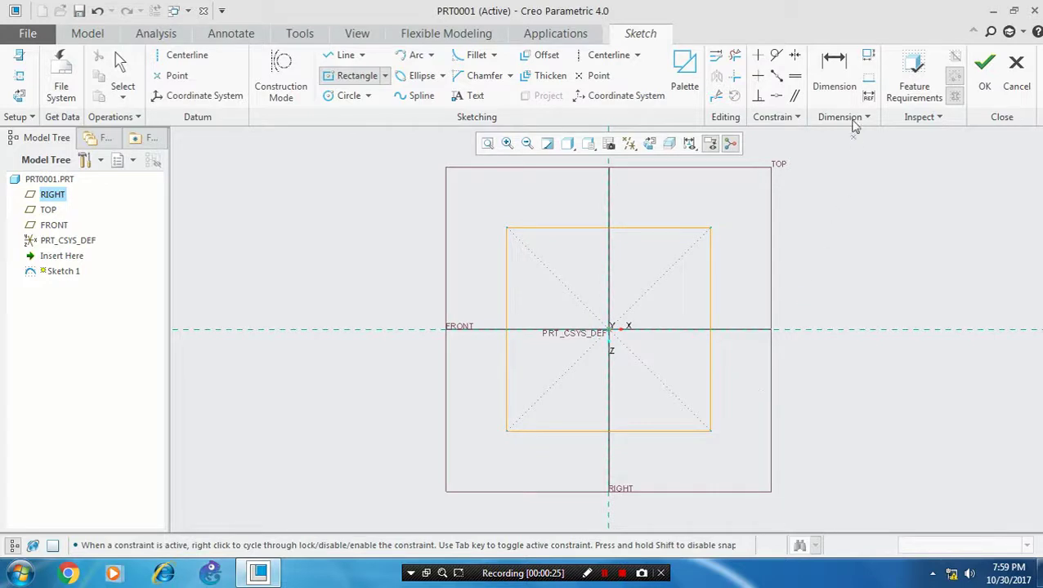
left_click(914, 86)
left_click(539, 364)
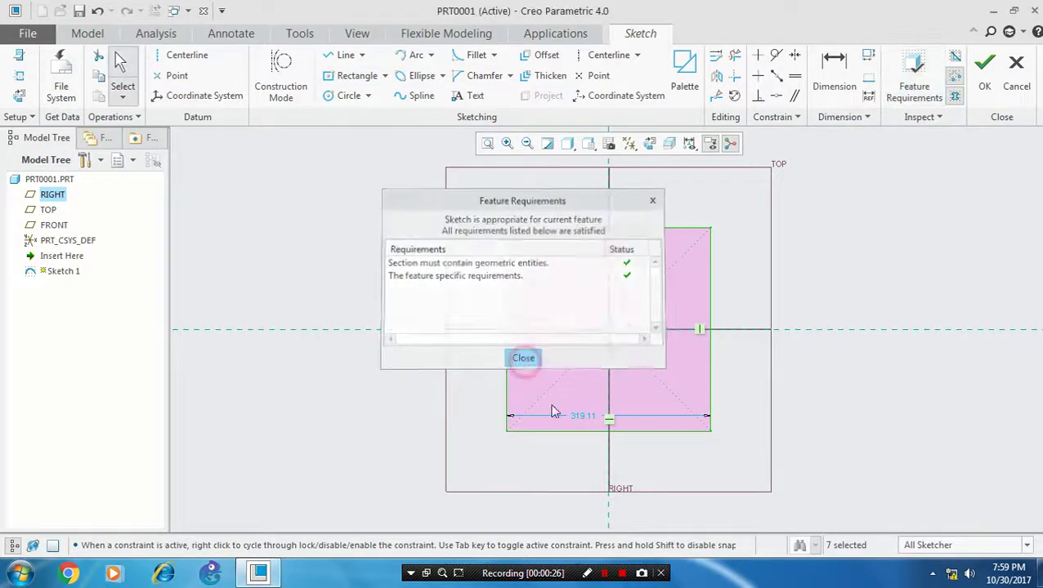
double_click(586, 417)
type("350")
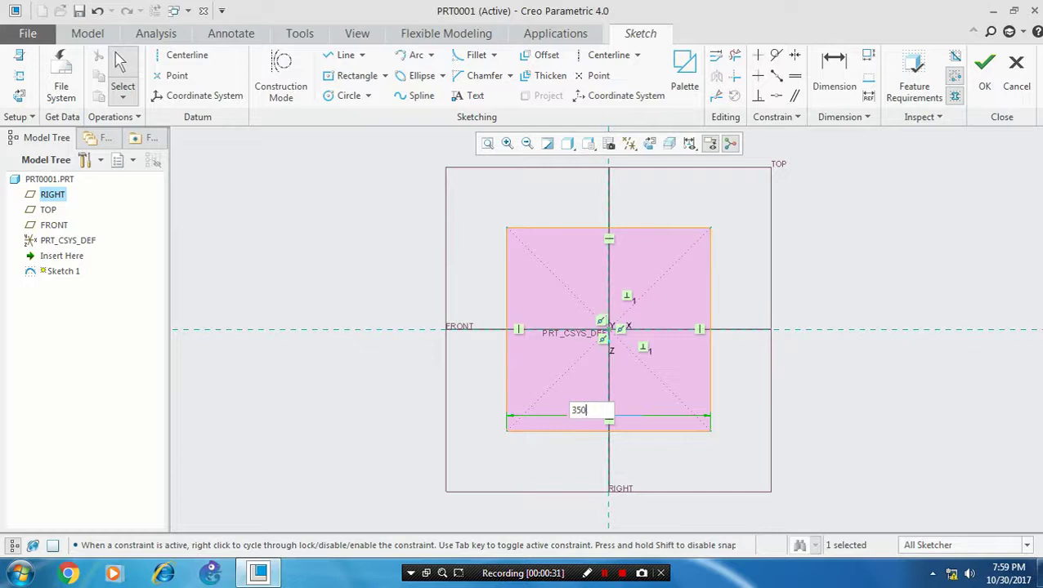
key("Return")
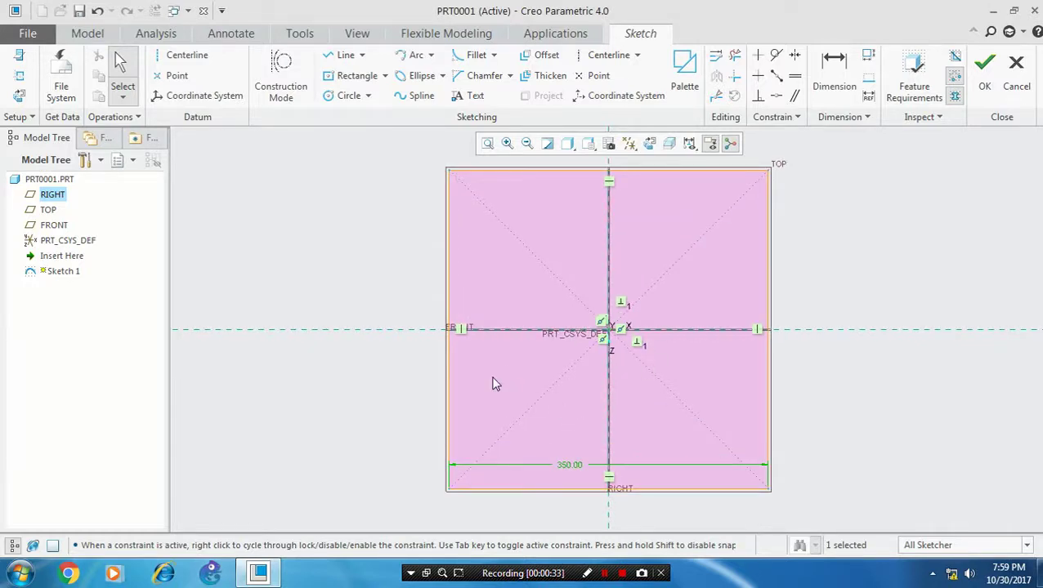
scroll(625, 381, "up", 1)
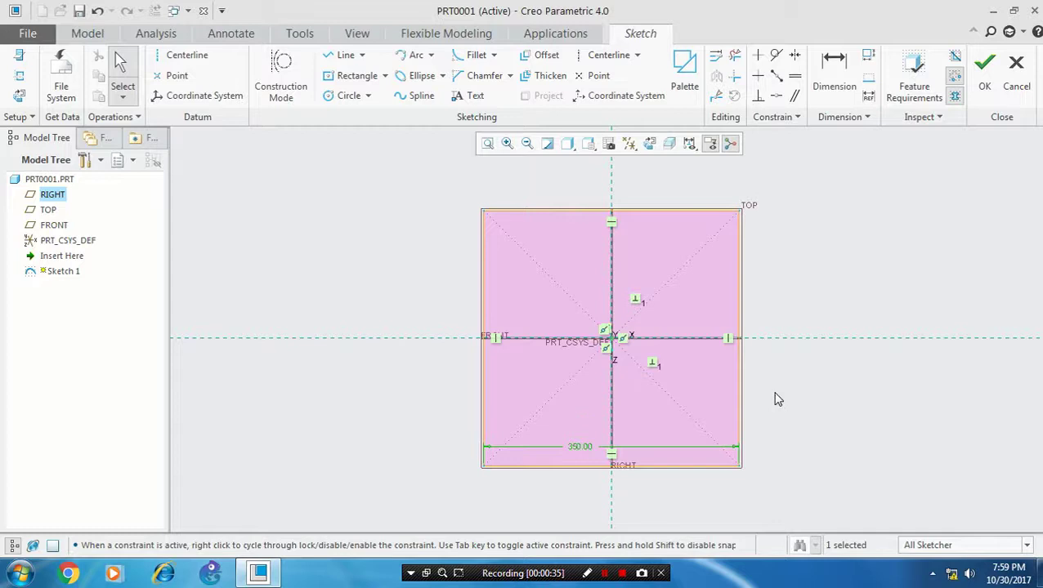
scroll(777, 397, "up", 1)
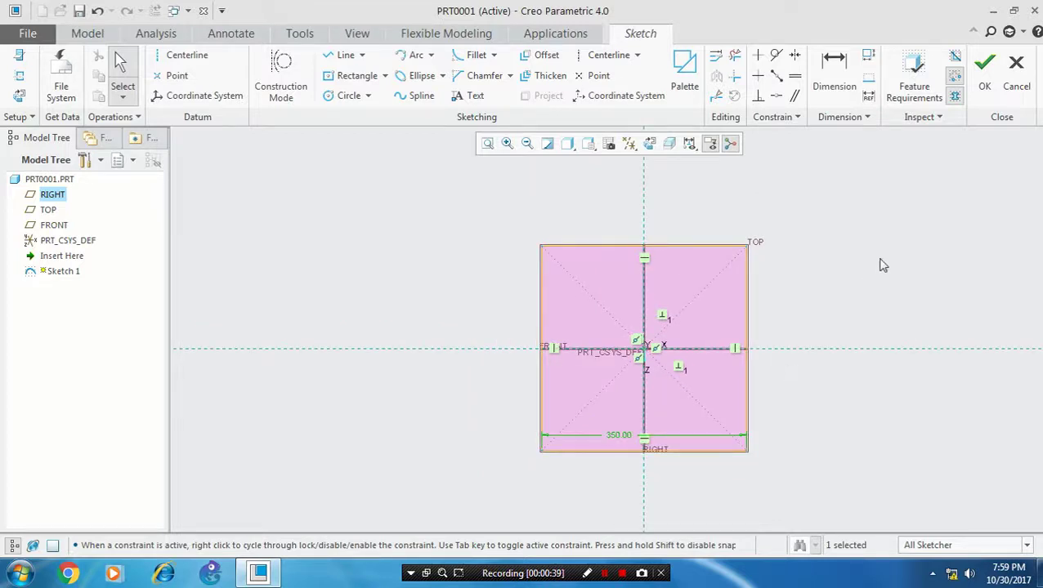
left_click(980, 97)
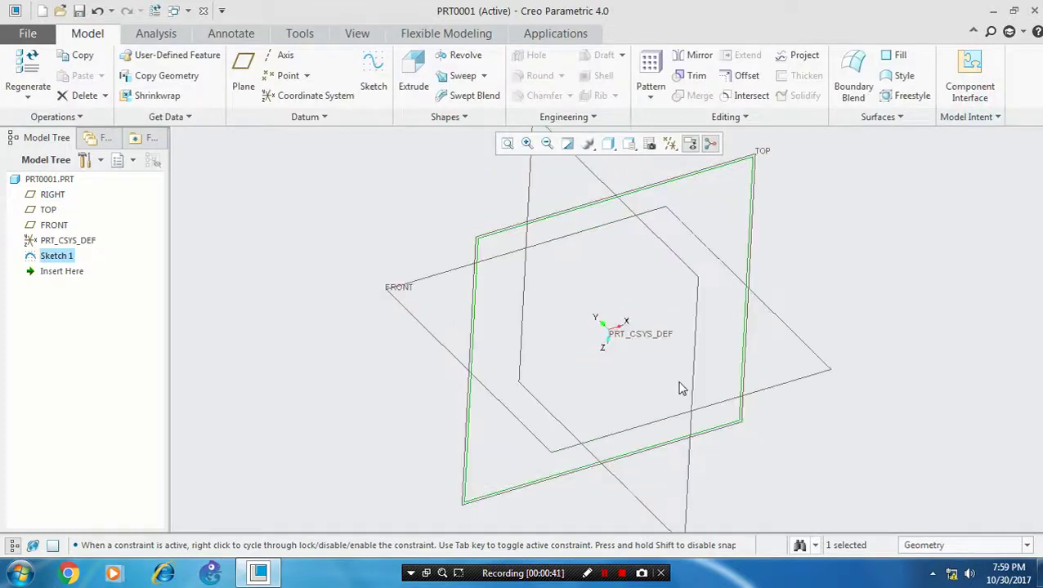
Extrude the rectangle 250 deep into a solid block.
left_click(414, 81)
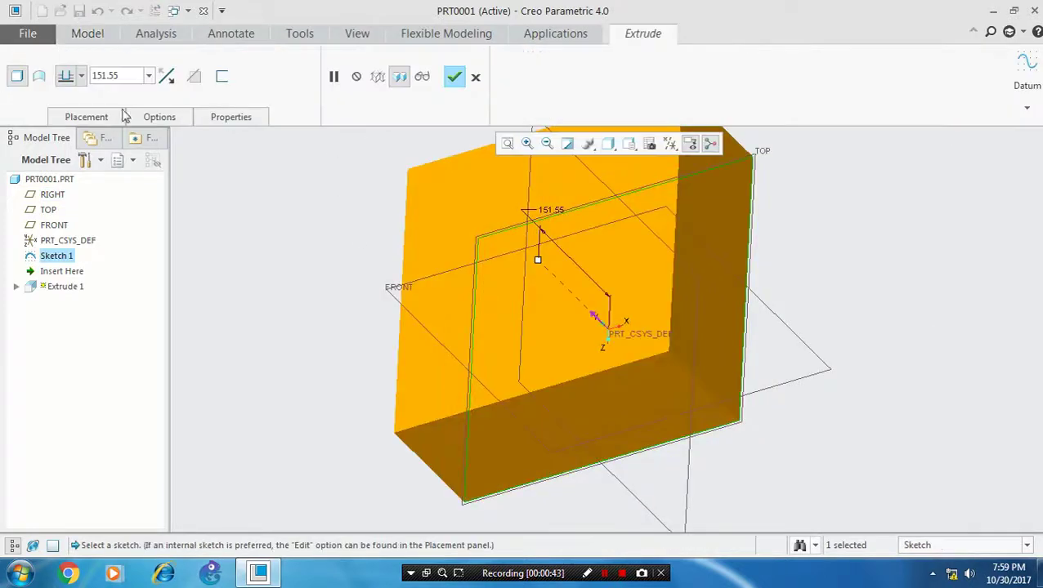
double_click(125, 76)
type("250")
key("Return")
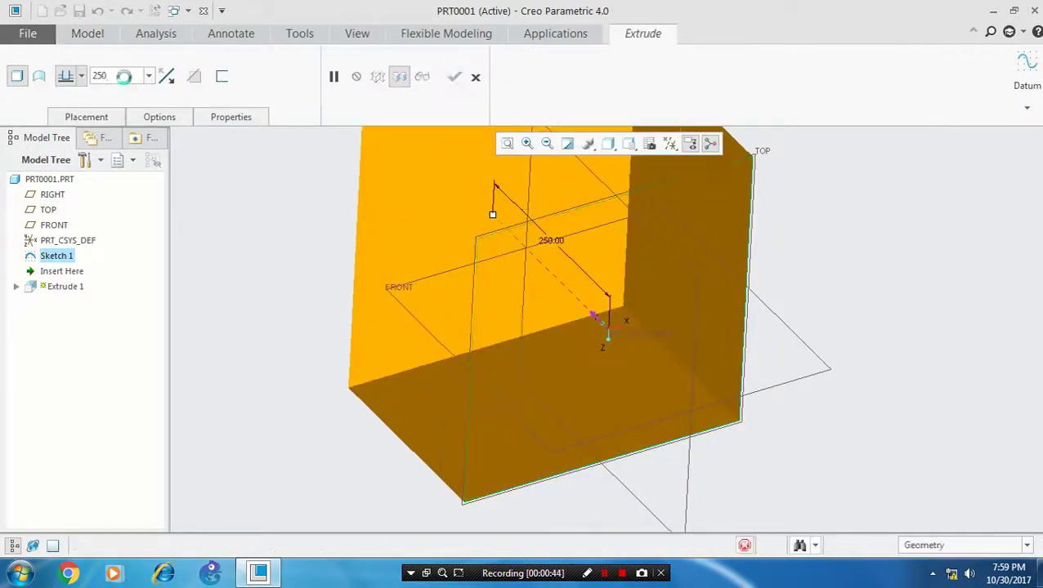
left_click(456, 79)
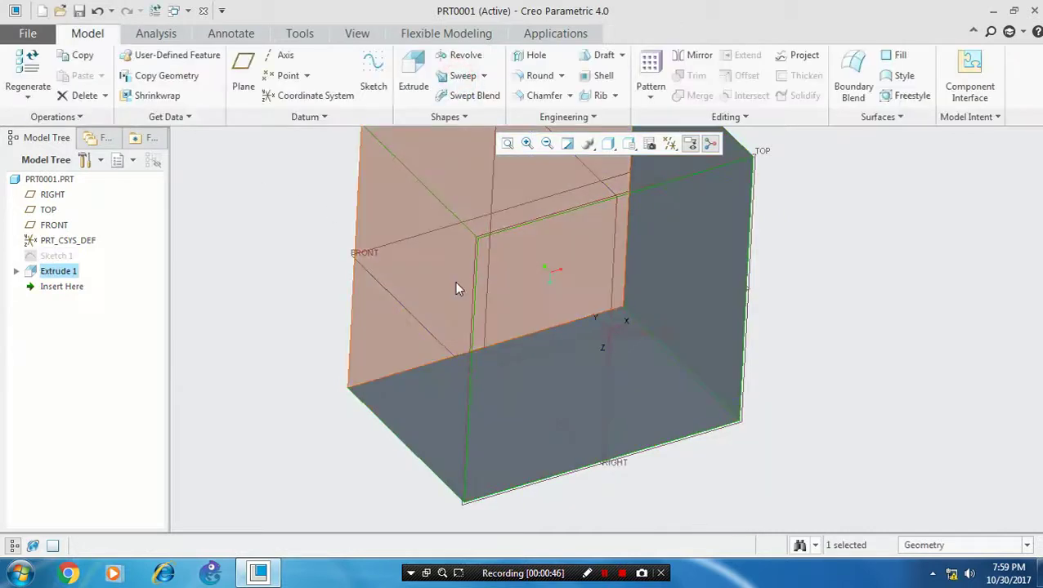
On the block's face, draw a circle at the origin with a 165 diameter.
left_click(318, 299)
left_click(374, 75)
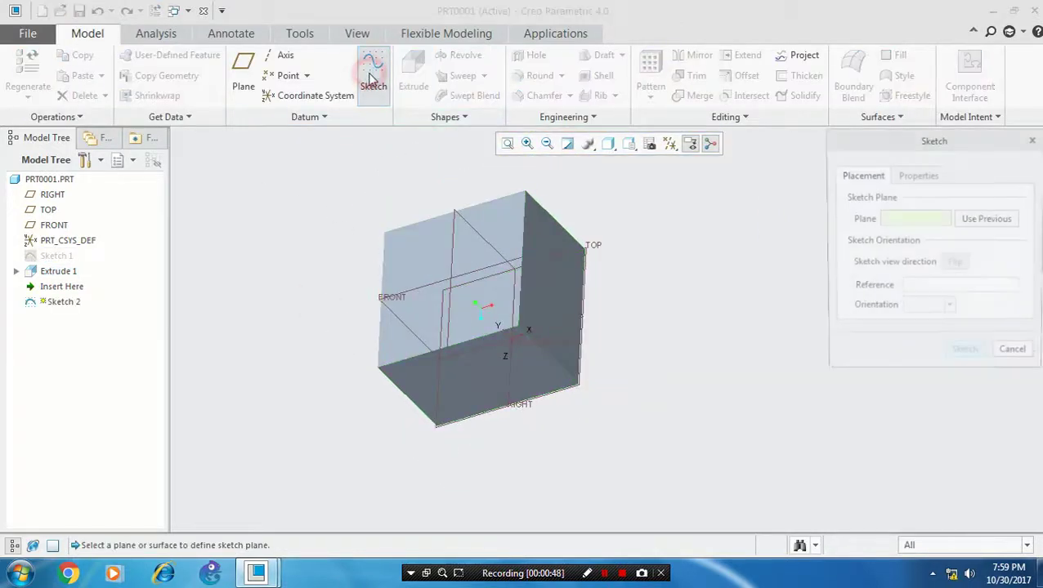
left_click(422, 293)
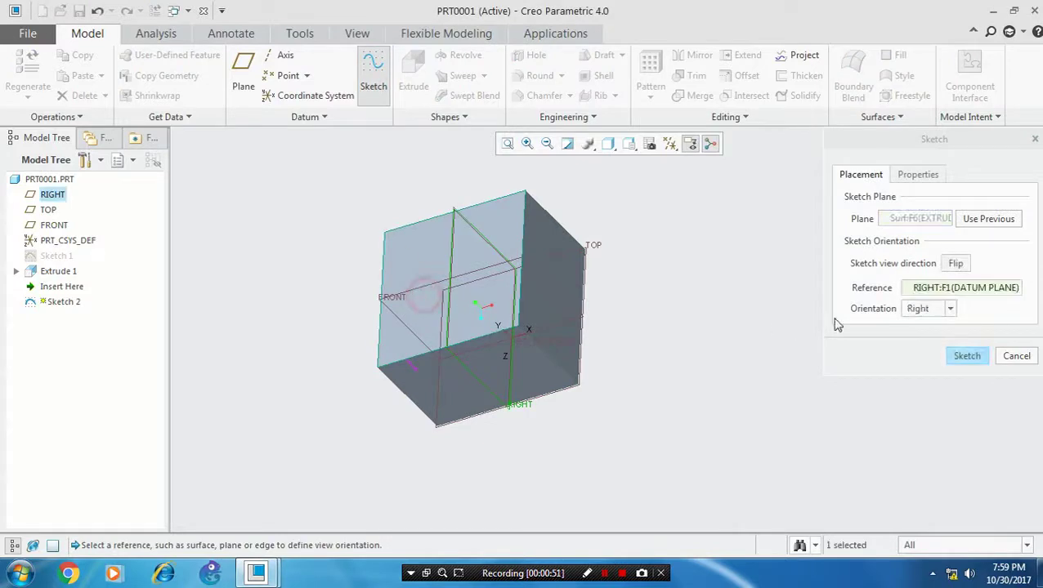
left_click(952, 353)
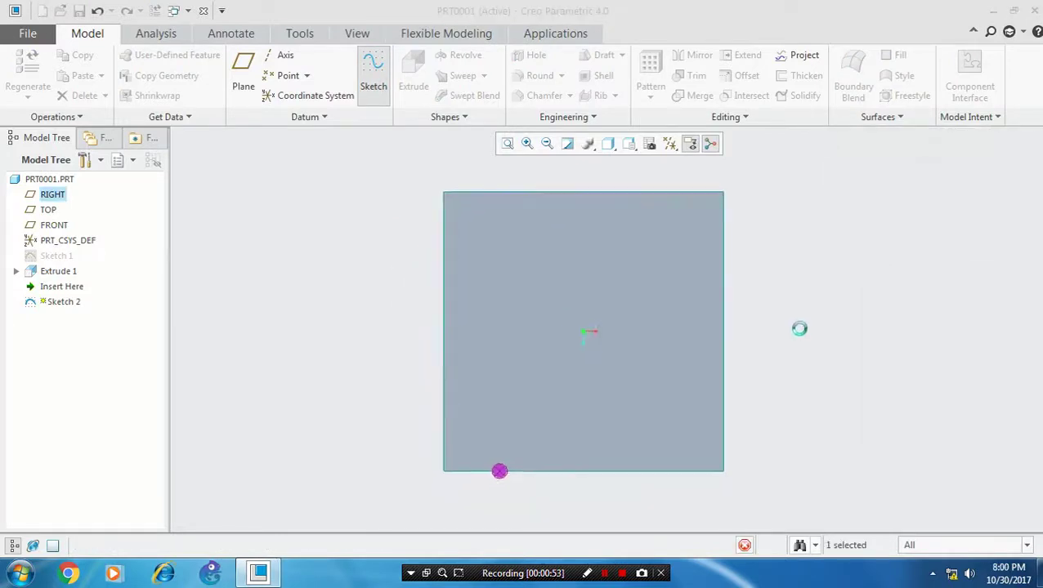
left_click(345, 96)
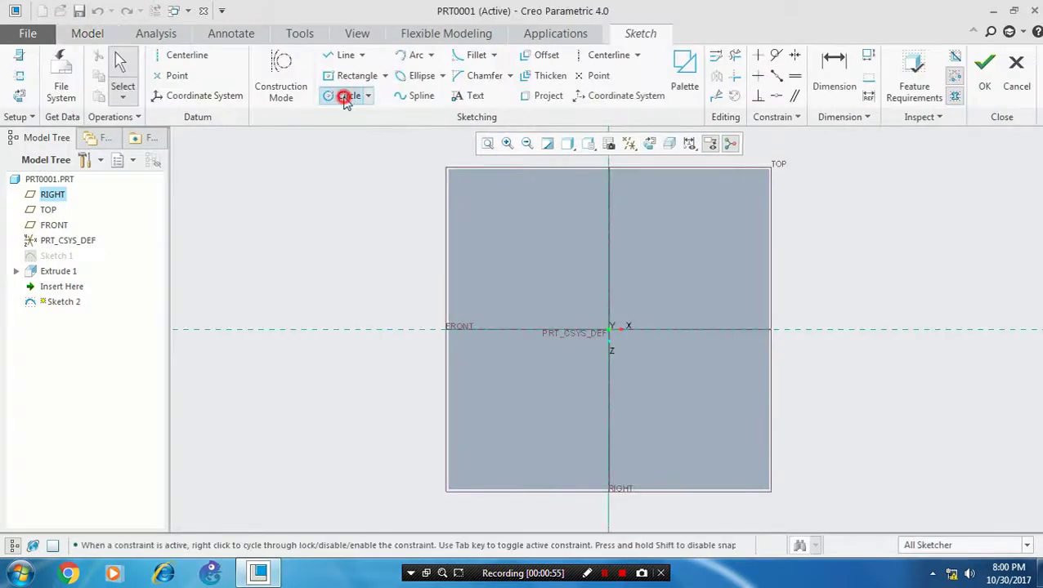
left_click(609, 330)
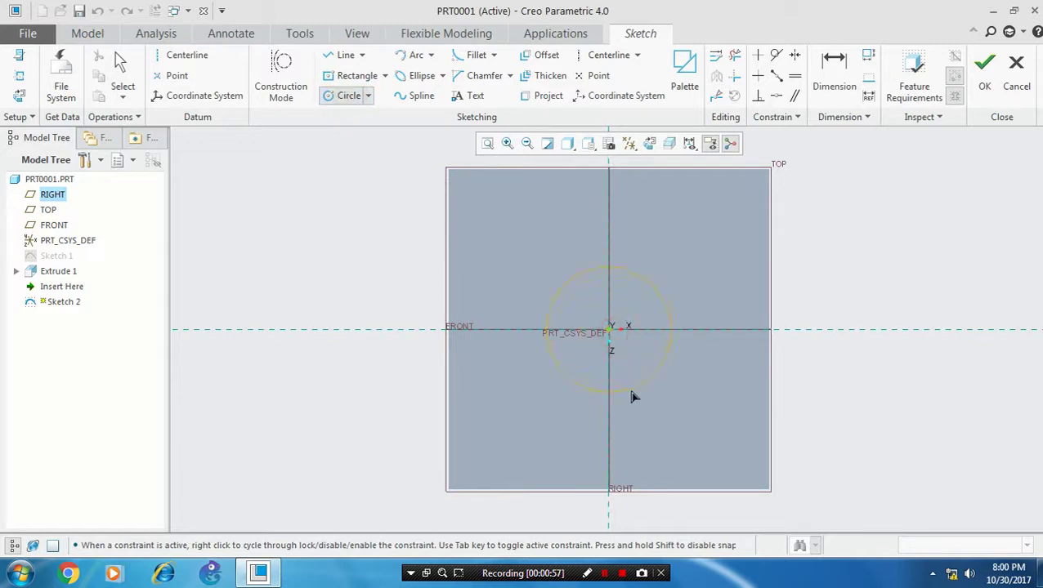
left_click(632, 396)
left_click(914, 82)
left_click(527, 359)
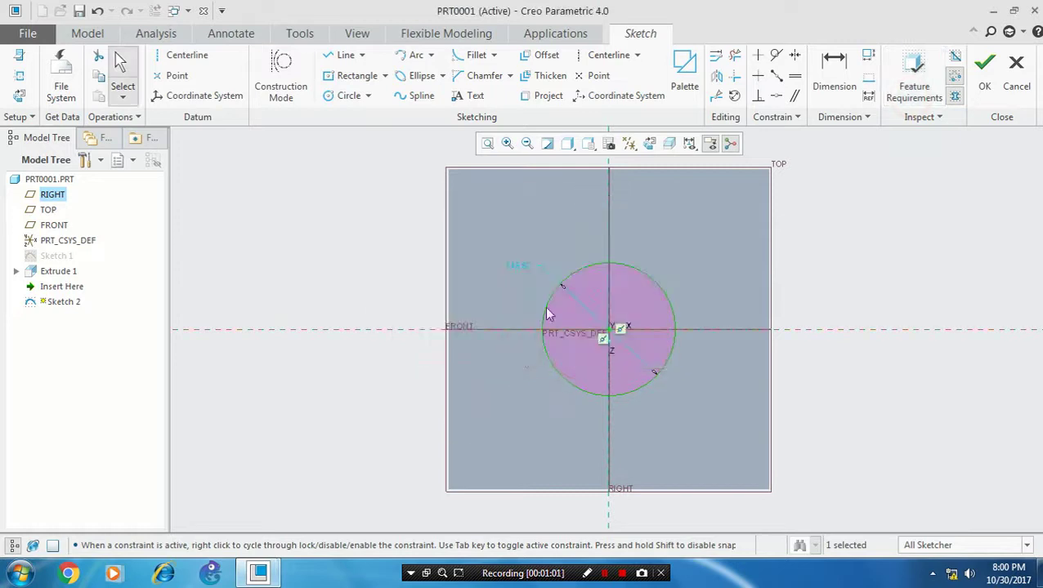
double_click(521, 267)
type("165")
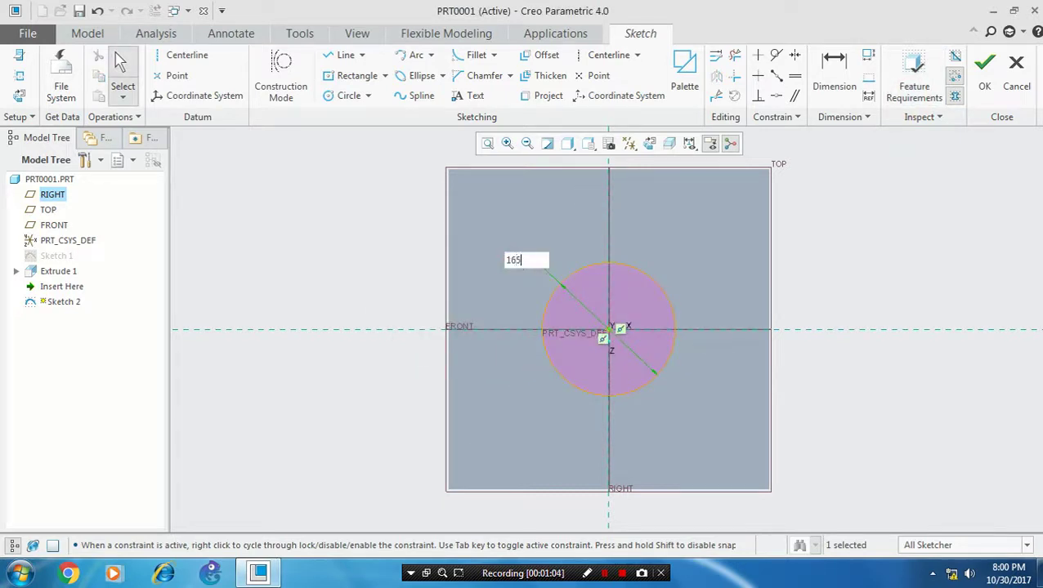
key("Return")
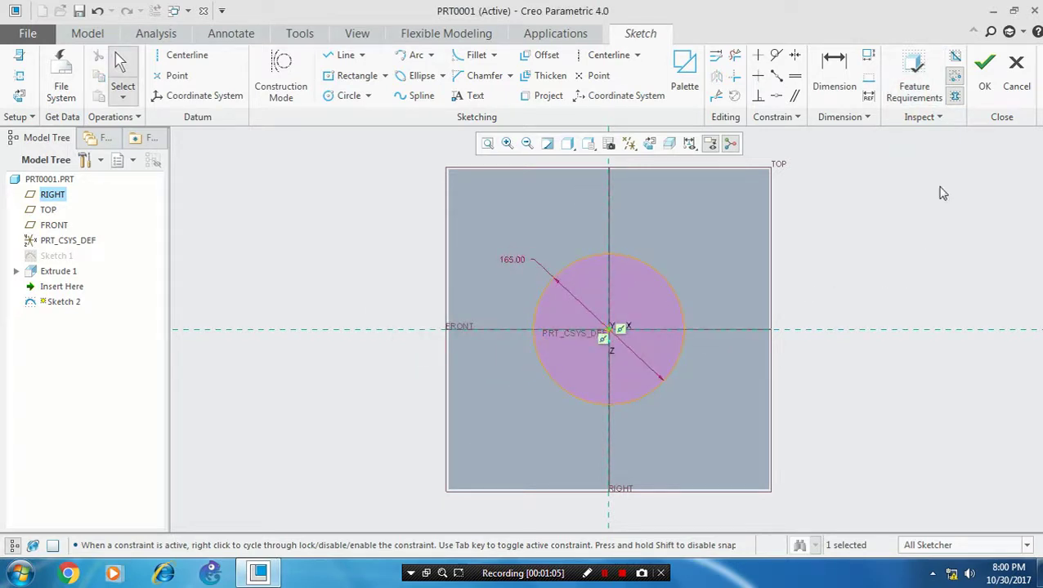
Extrude the 165 circle 200 deep as a boss on the block.
left_click(983, 82)
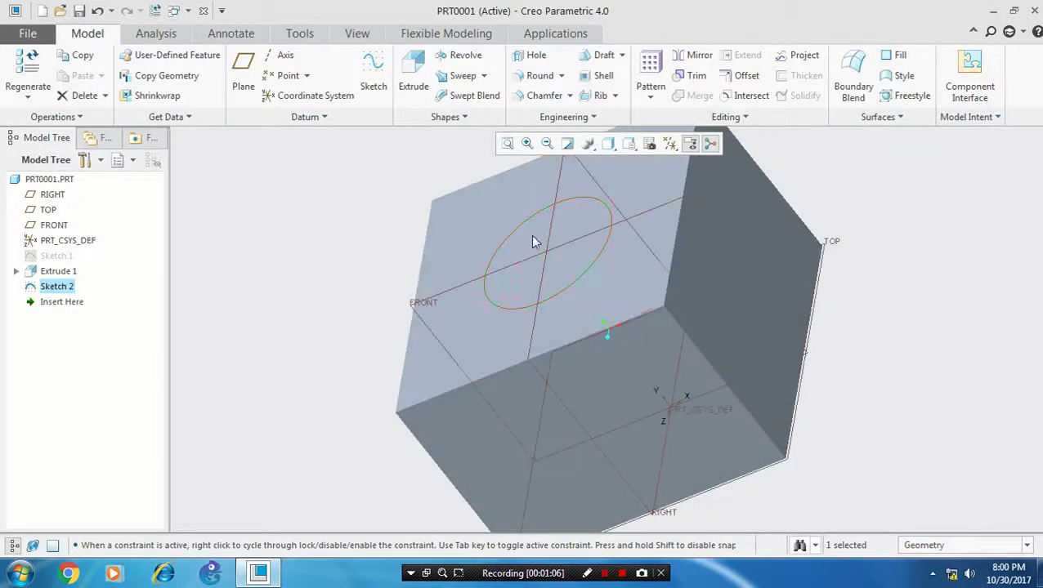
left_click(418, 94)
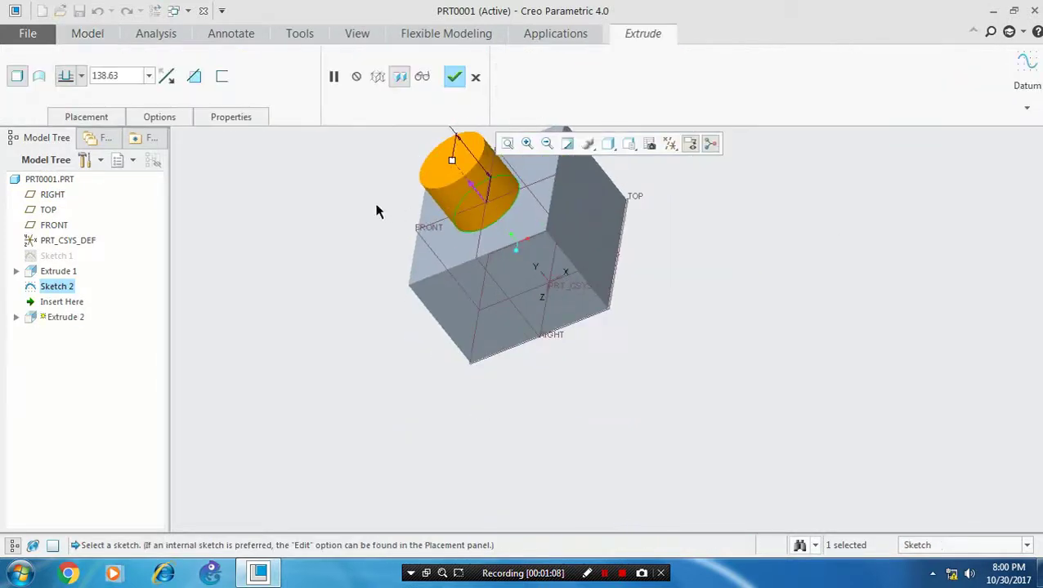
double_click(130, 76)
type("200")
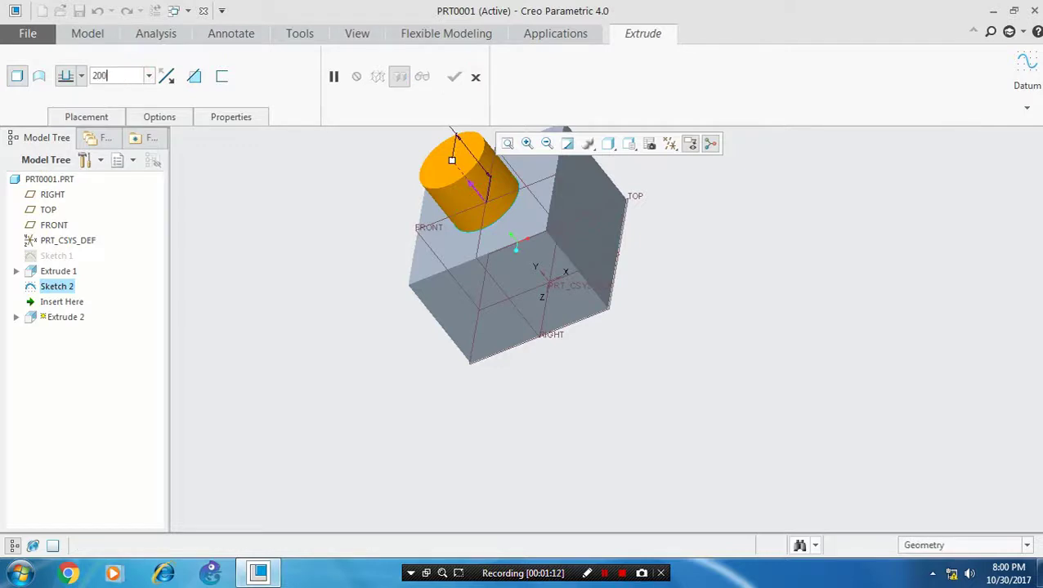
key("Return")
scroll(245, 111, "up", 2)
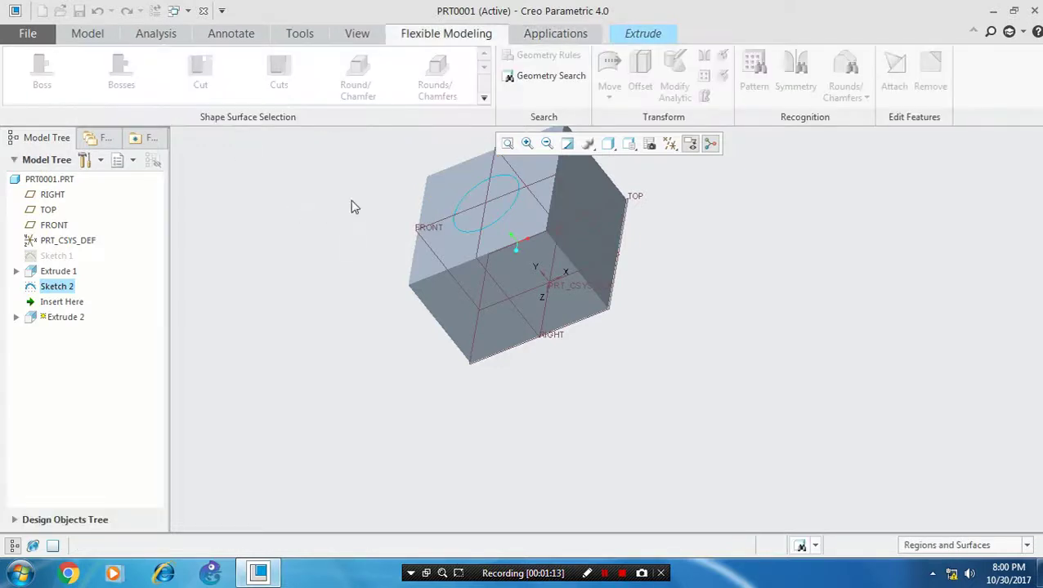
left_click(630, 36)
scroll(425, 155, "down", 2)
scroll(425, 155, "down", 2)
scroll(425, 155, "down", 1)
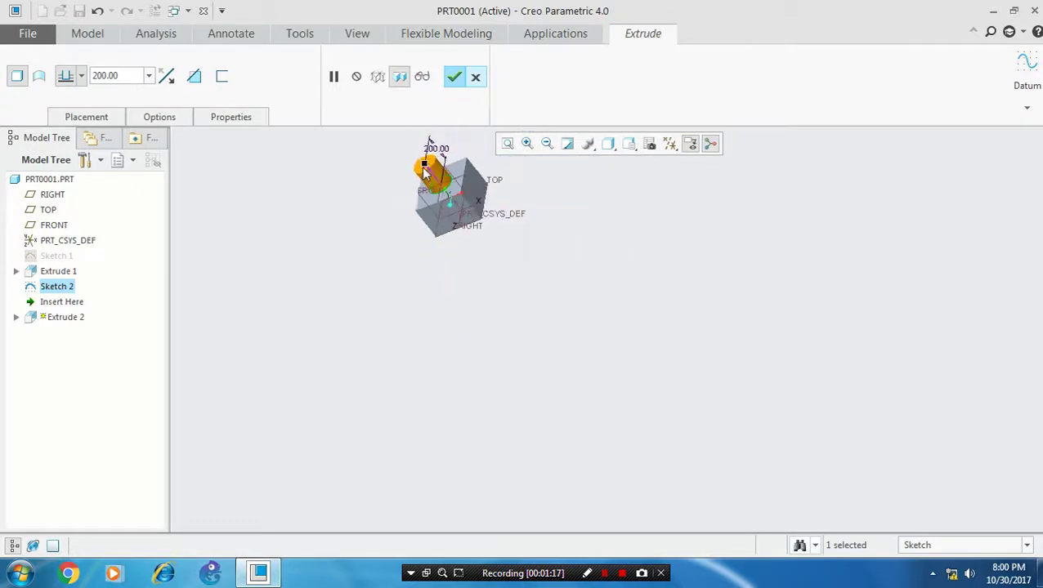
scroll(424, 156, "up", 2)
scroll(425, 155, "up", 3)
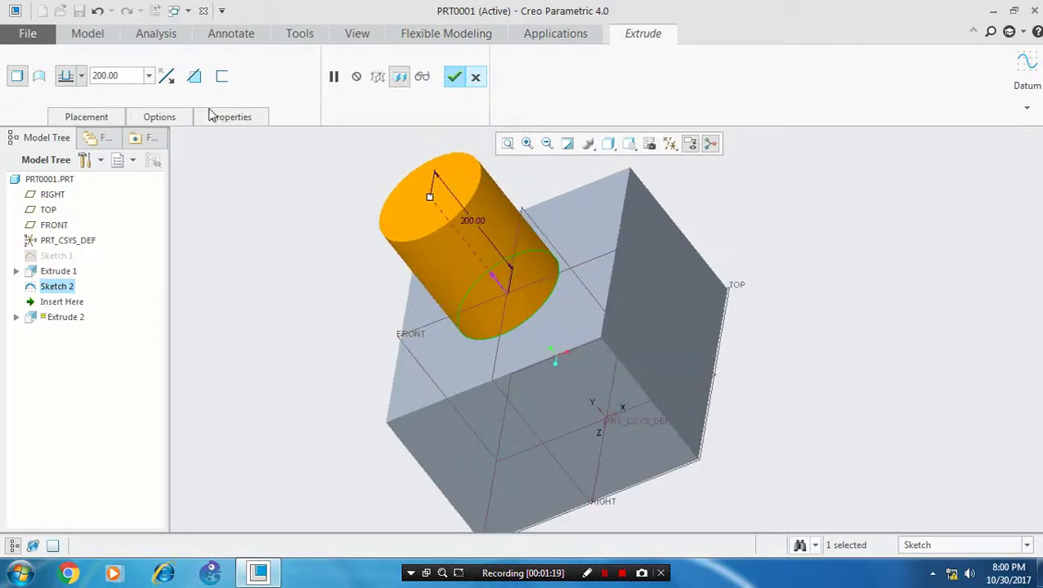
Add a 10° taper to the boss extrusion, turning it into a cone.
left_click(163, 117)
left_click(144, 258)
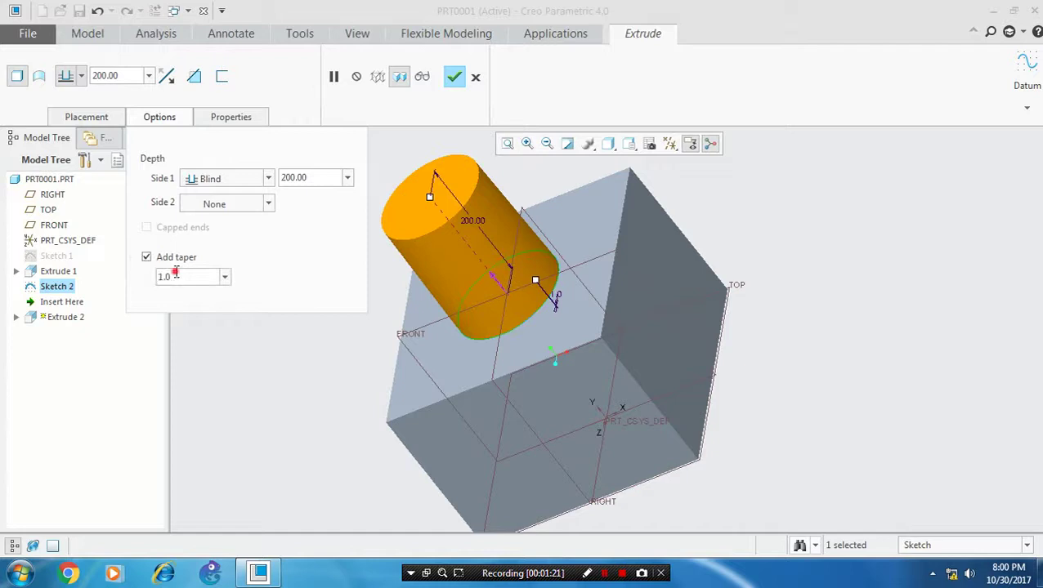
double_click(175, 276)
type("32")
key("Return")
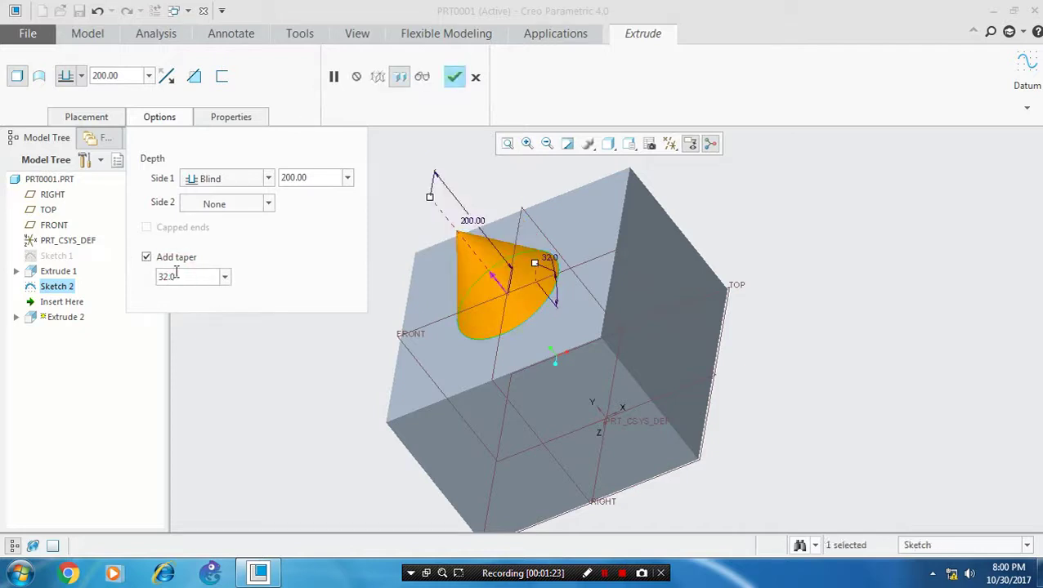
mouse_move(162, 276)
left_mouse_down()
mouse_move(174, 276)
mouse_move(149, 284)
left_mouse_up()
type("3")
key("Return")
type("10")
key("Return")
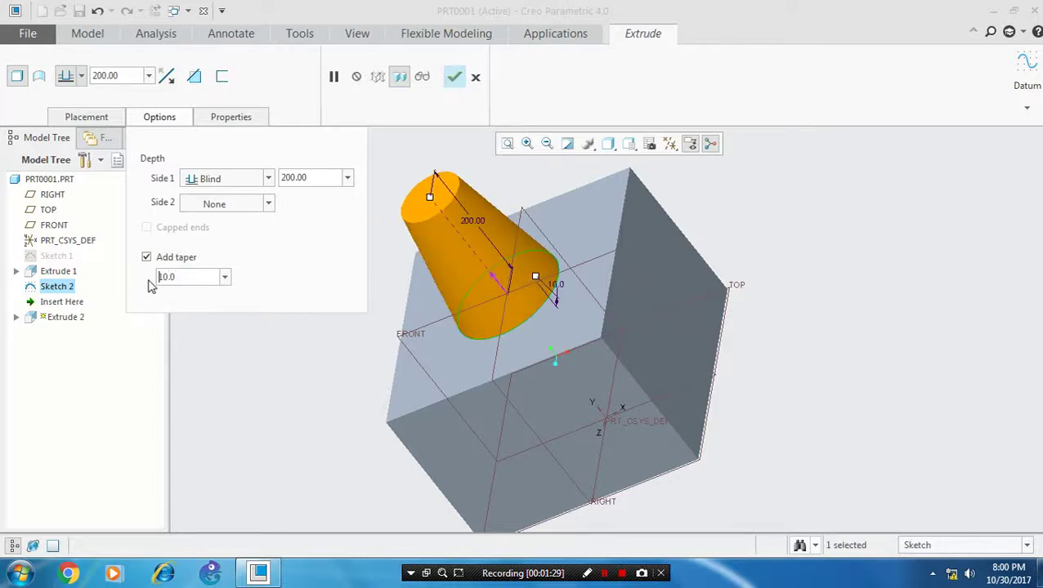
Complete the tapered boss and hide all datum planes, axes and points.
left_click(455, 79)
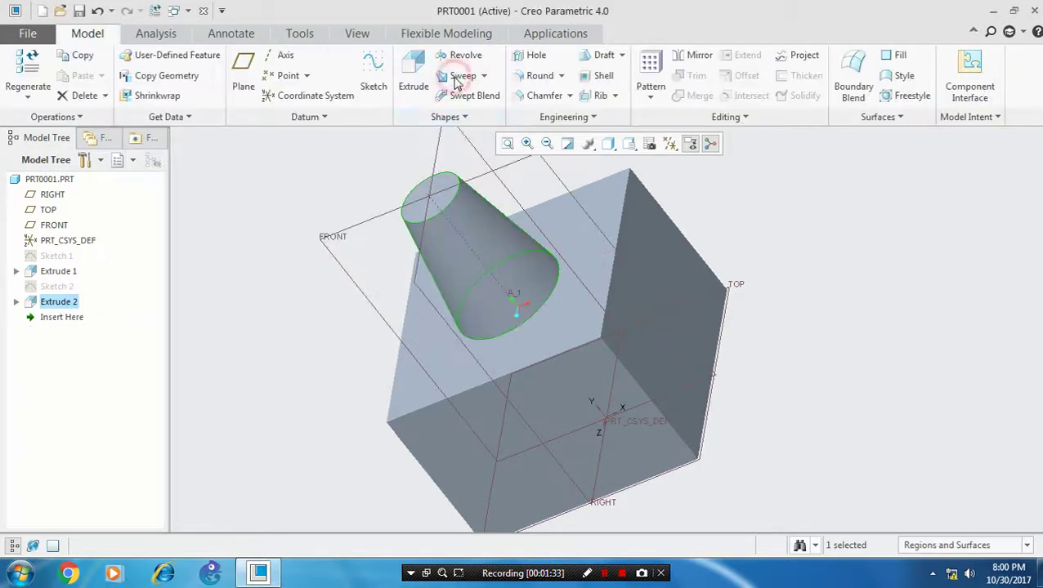
key("ctrl+d")
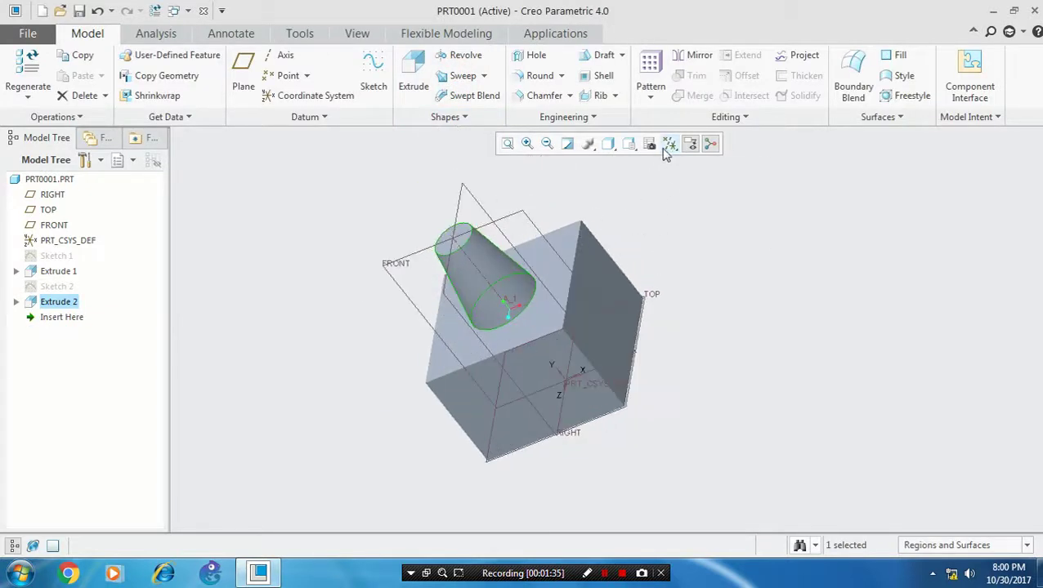
left_click(668, 146)
left_click(490, 258)
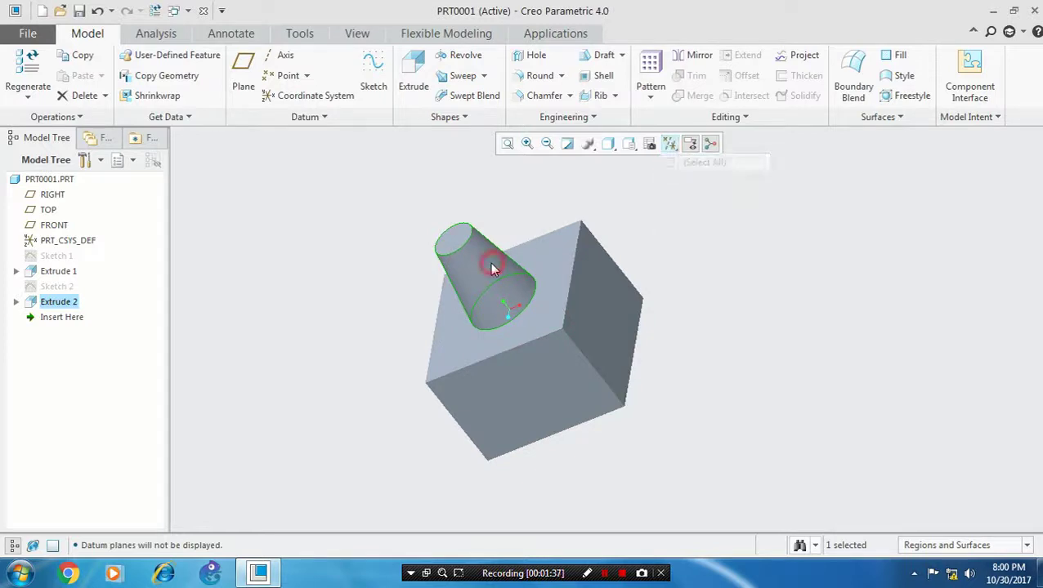
Apply the red appearance to the cone's surfaces.
left_click(356, 34)
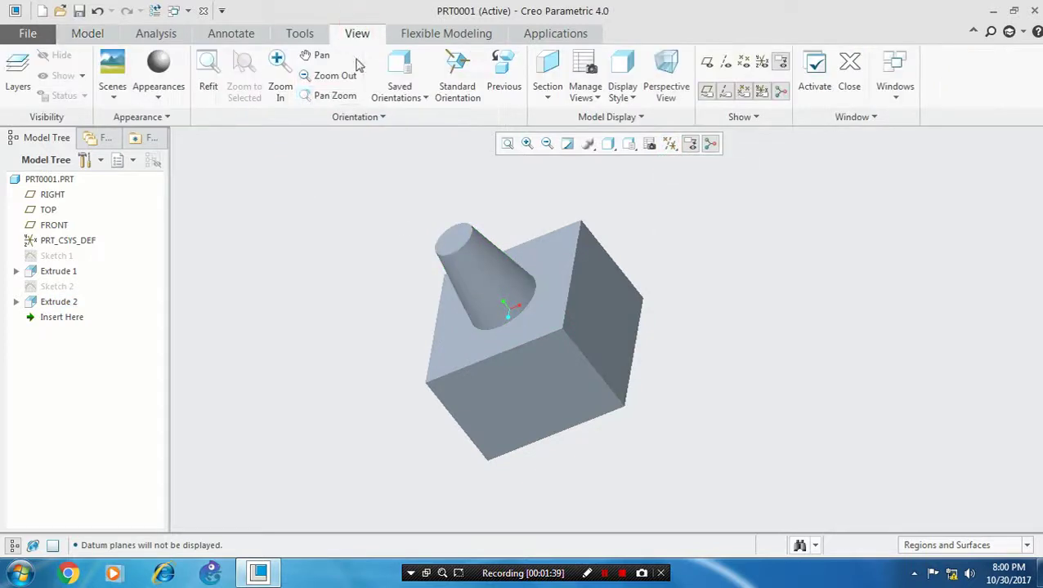
left_click(503, 253)
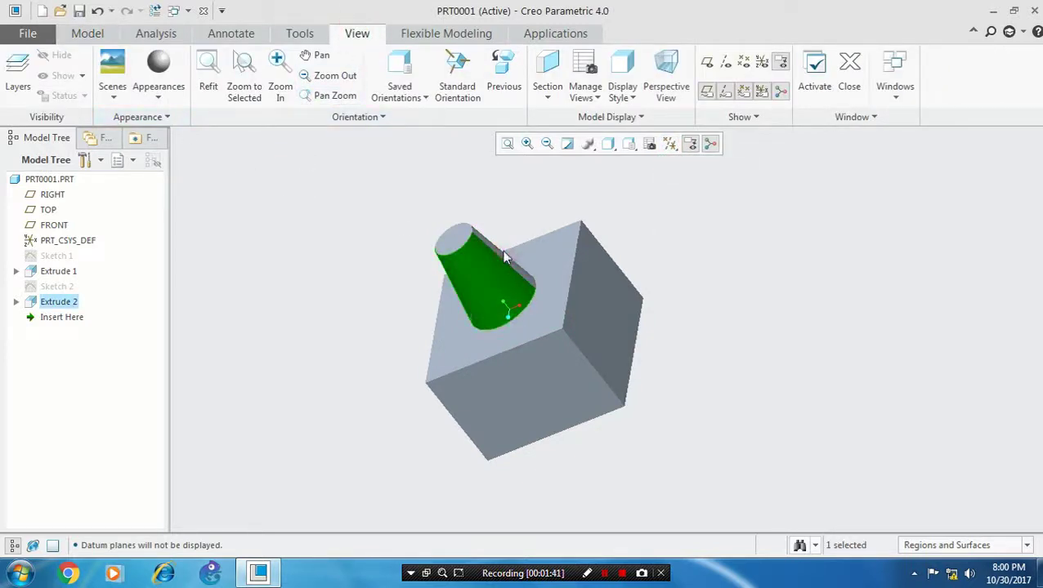
left_click(501, 250, "ctrl")
left_click(462, 232, "ctrl")
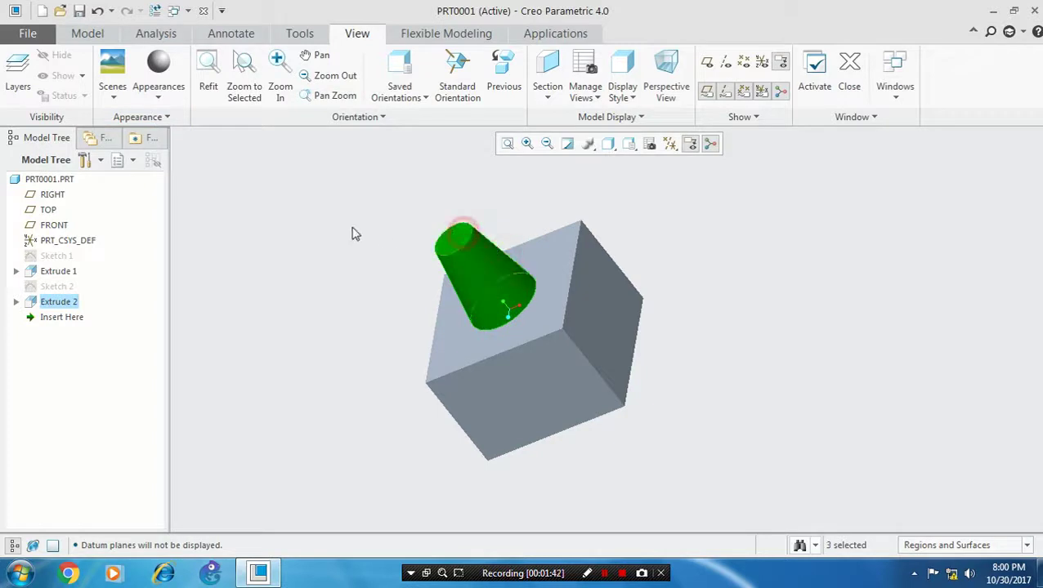
left_click(115, 69)
left_click(158, 66)
left_click(157, 95)
left_click(161, 98)
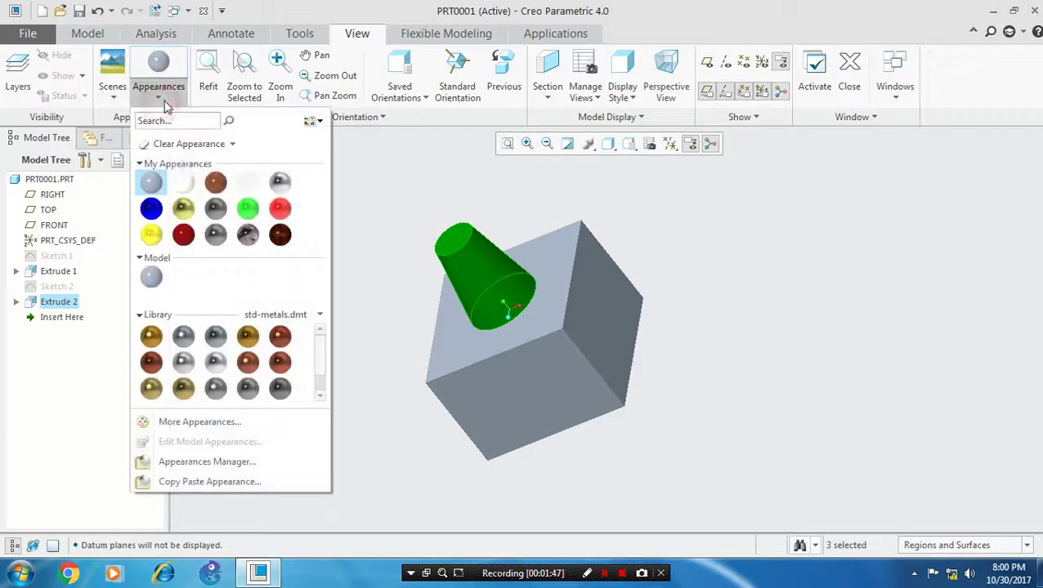
left_click(280, 209)
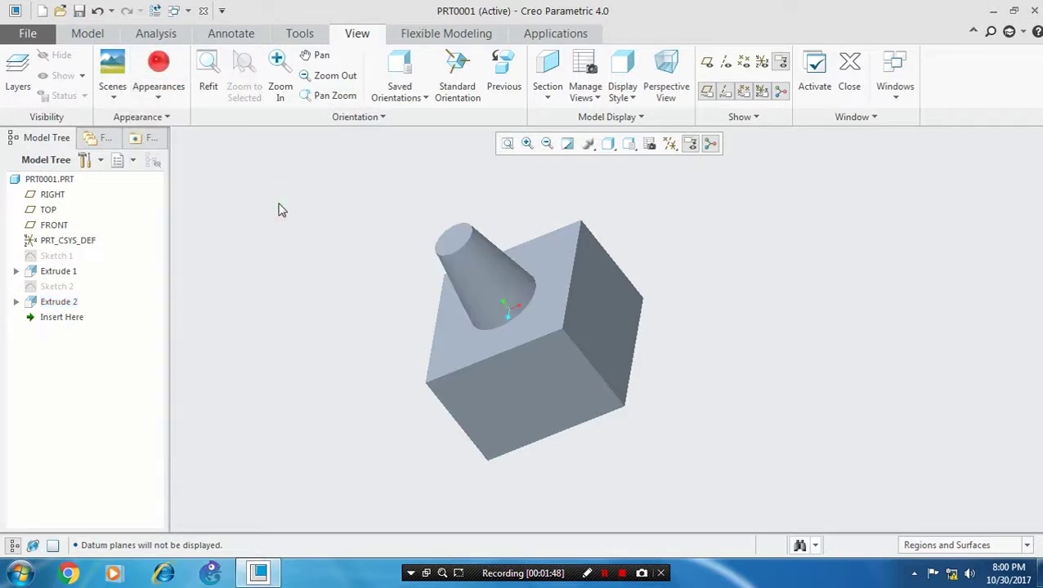
left_click(482, 279)
left_click(507, 258, "ctrl")
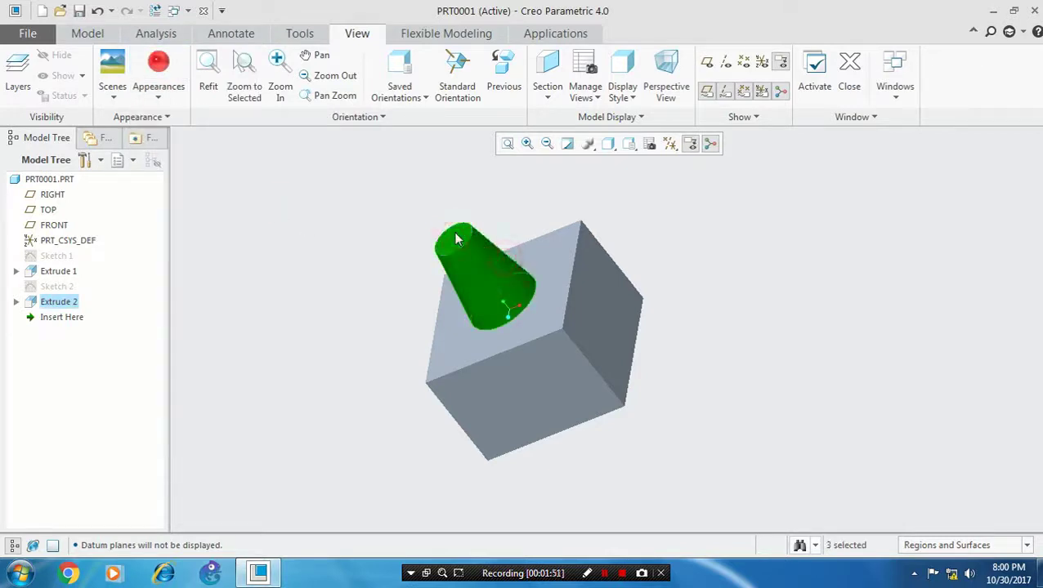
middle_click(394, 266)
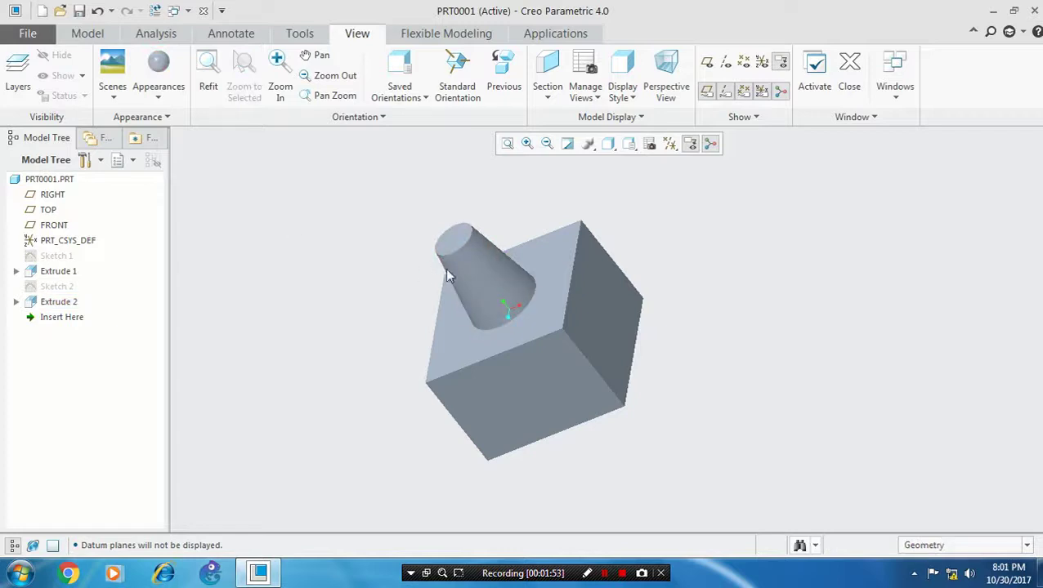
Reapply red so the whole cone is covered.
left_click(151, 98)
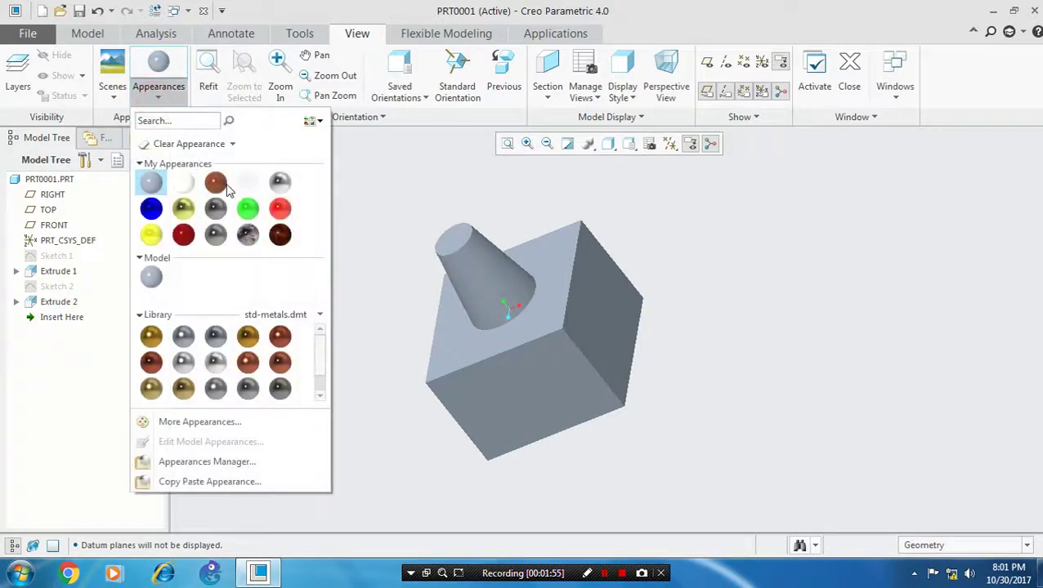
left_click(278, 211)
left_click(493, 247)
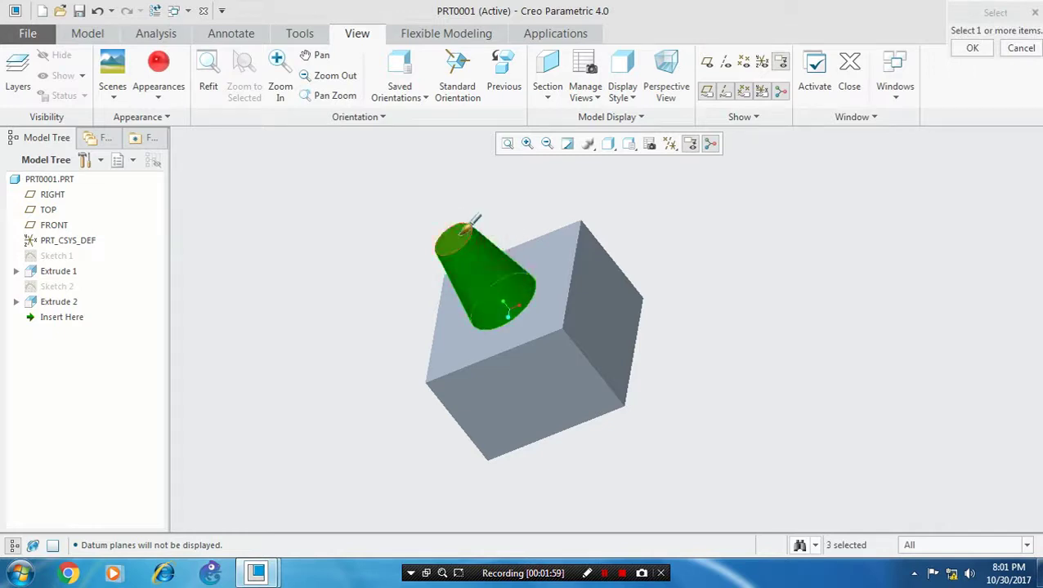
middle_click(416, 245)
Select all the block's faces and colour them gold.
left_click(448, 318)
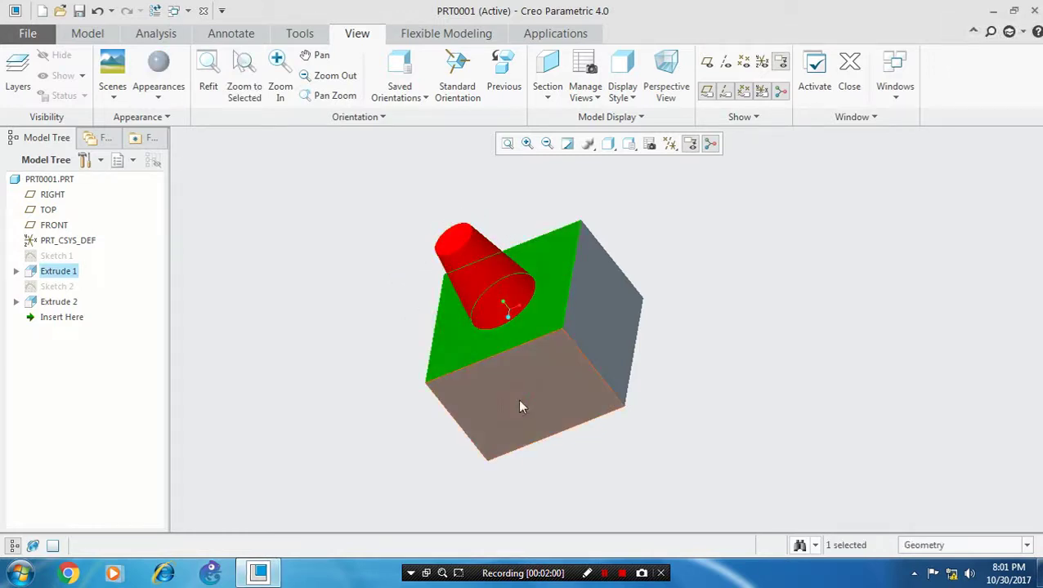
left_click(517, 398, "ctrl")
left_click(600, 347, "ctrl")
mouse_move(349, 384)
middle_mouse_down()
mouse_move(414, 357)
mouse_move(399, 372)
mouse_move(461, 389)
middle_mouse_up()
left_click(414, 356, "ctrl")
left_click(466, 349, "ctrl")
middle_click_drag(467, 349, 426, 379)
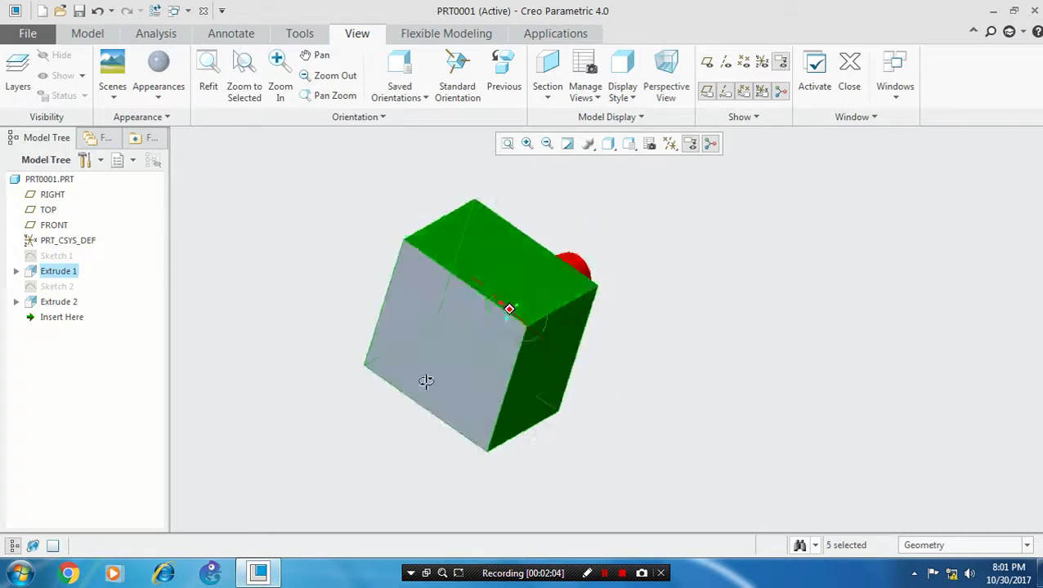
left_click(447, 362, "ctrl")
mouse_move(516, 390)
middle_mouse_down()
mouse_move(507, 310)
mouse_move(427, 357)
middle_mouse_up()
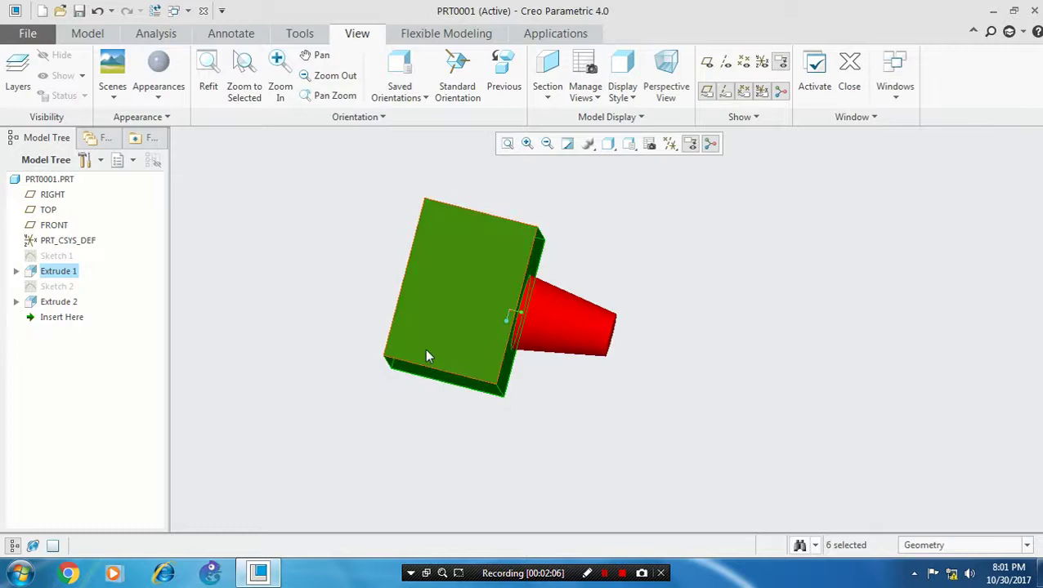
middle_click_drag(467, 329, 379, 259)
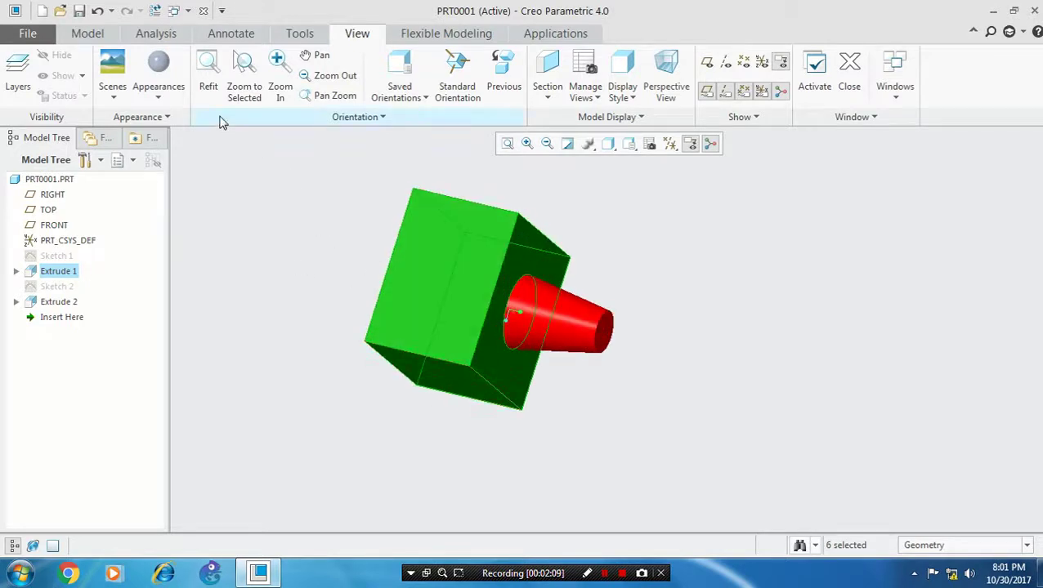
left_click(160, 97)
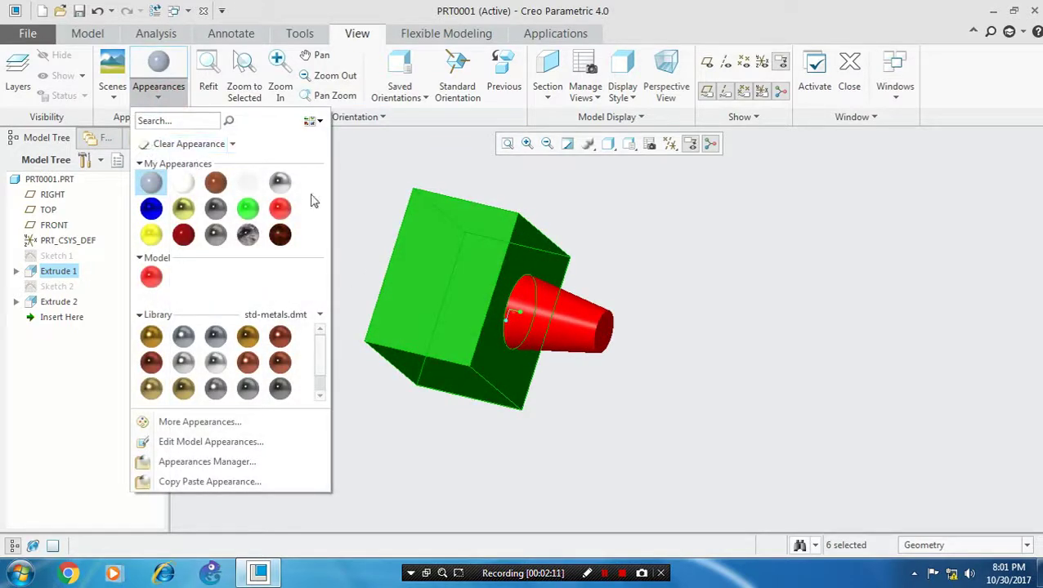
left_click(253, 347)
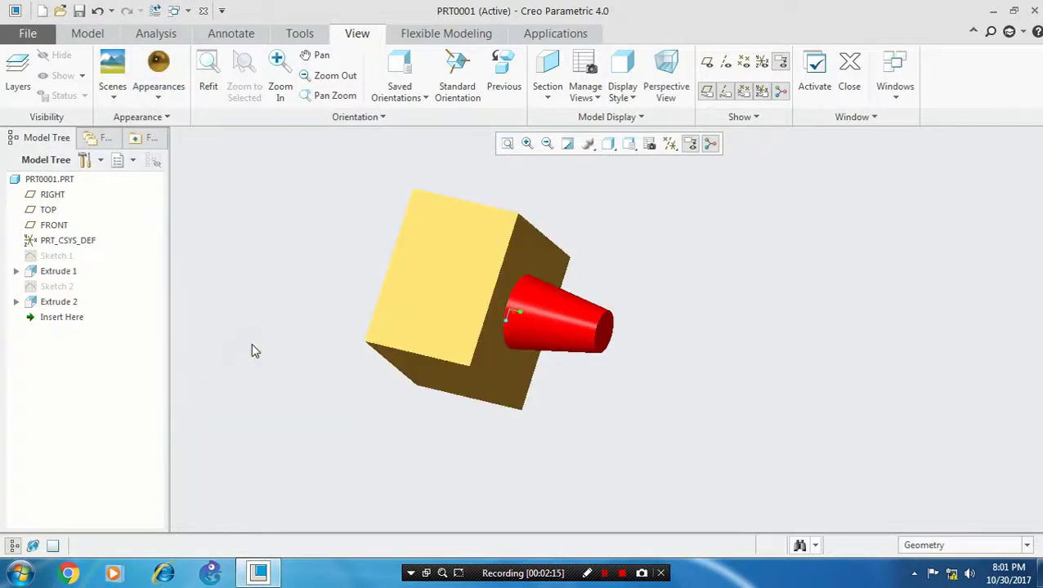
Orbit into an upright isometric view of the red cone on the gold block.
middle_click_drag(428, 396, 332, 272)
scroll(476, 367, "down", 2)
middle_click_drag(476, 367, 384, 314)
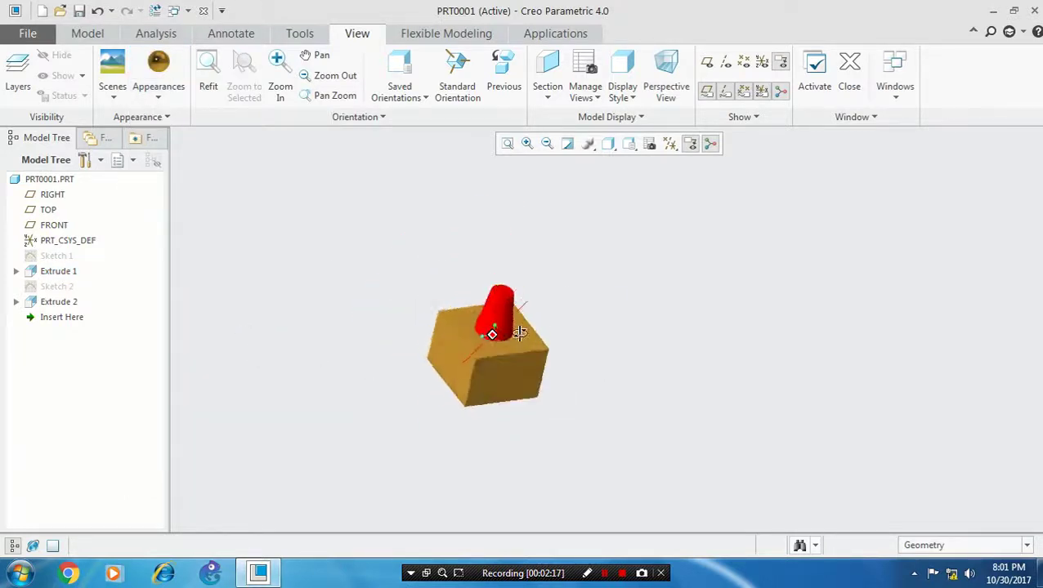
scroll(536, 388, "up", 2)
mouse_move(536, 388)
middle_mouse_down()
mouse_move(603, 423)
mouse_move(682, 423)
middle_mouse_up()
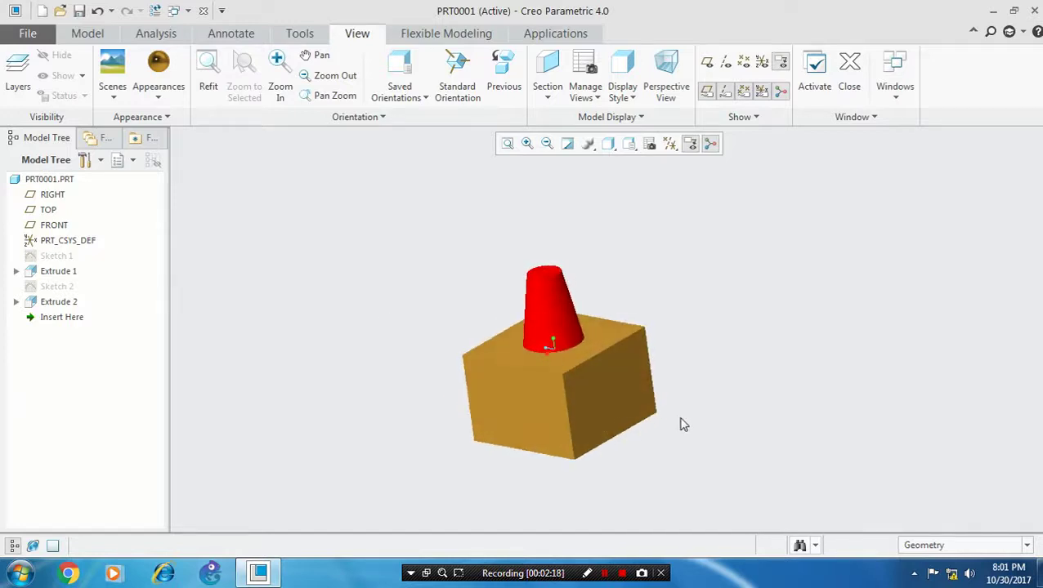
scroll(684, 426, "up", 2)
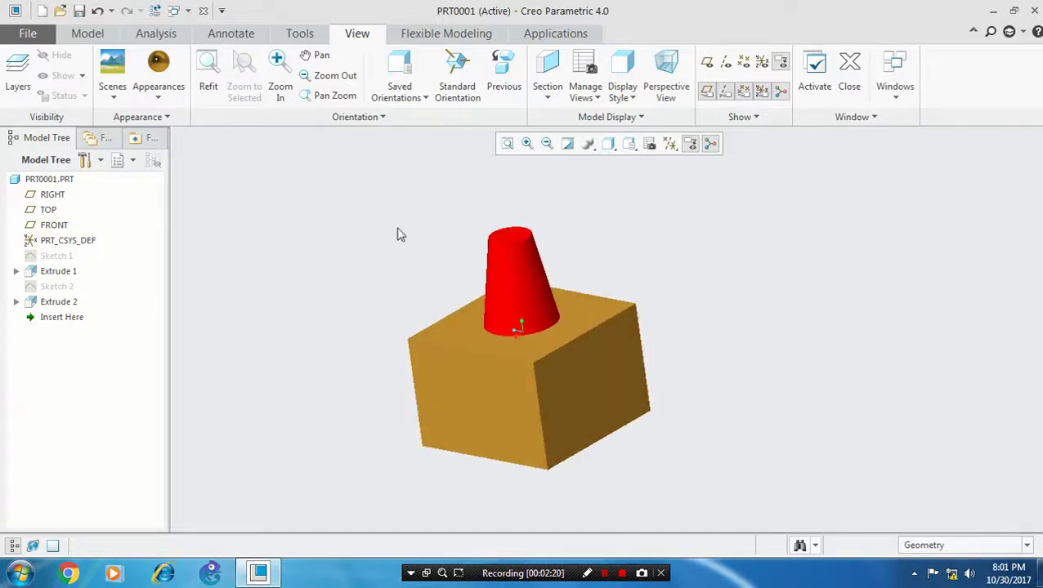
Open the family table and add a first instance named TR1.
left_click(90, 33)
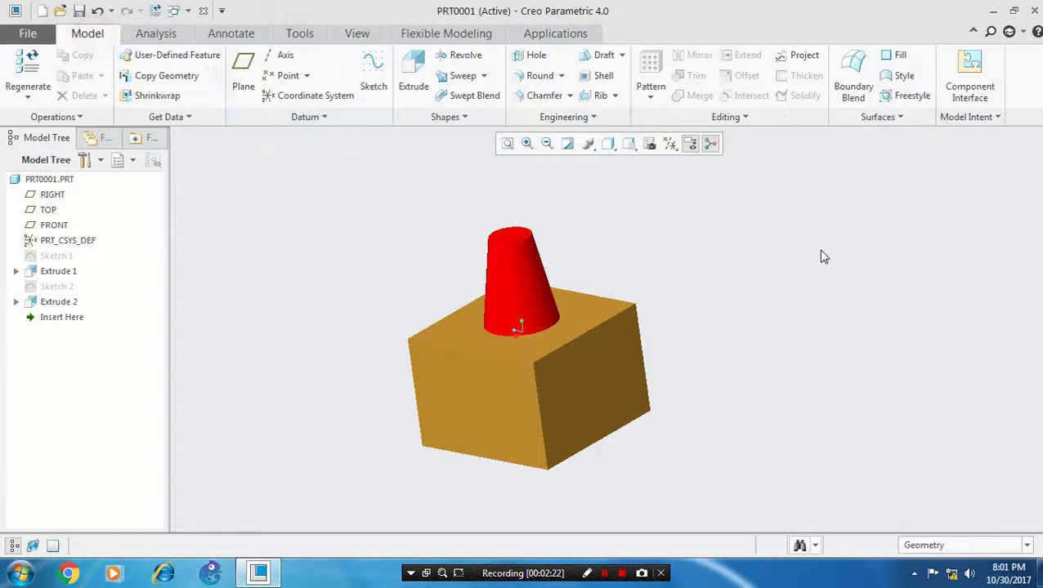
left_click(978, 120)
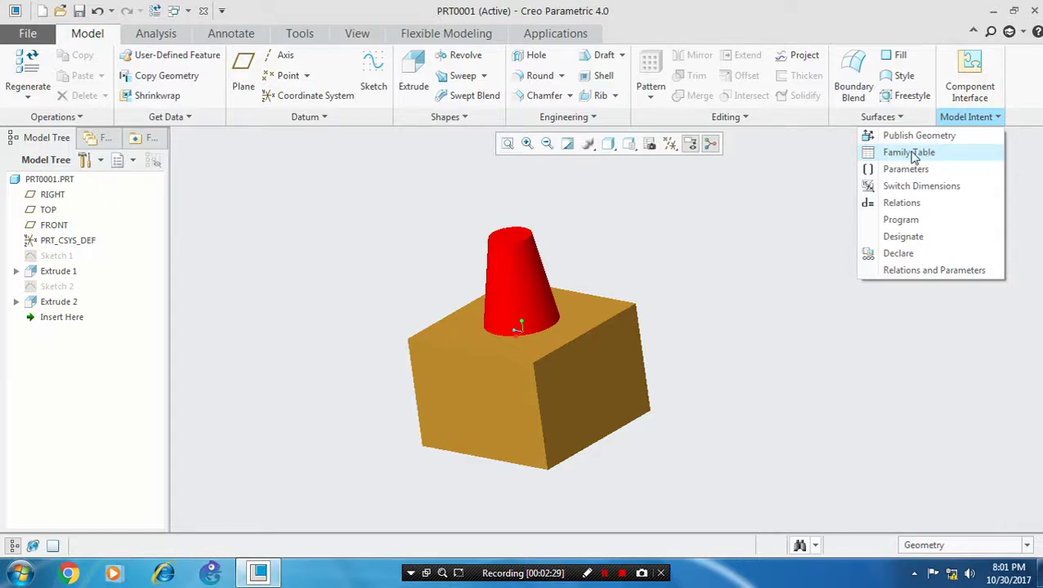
left_click(914, 155)
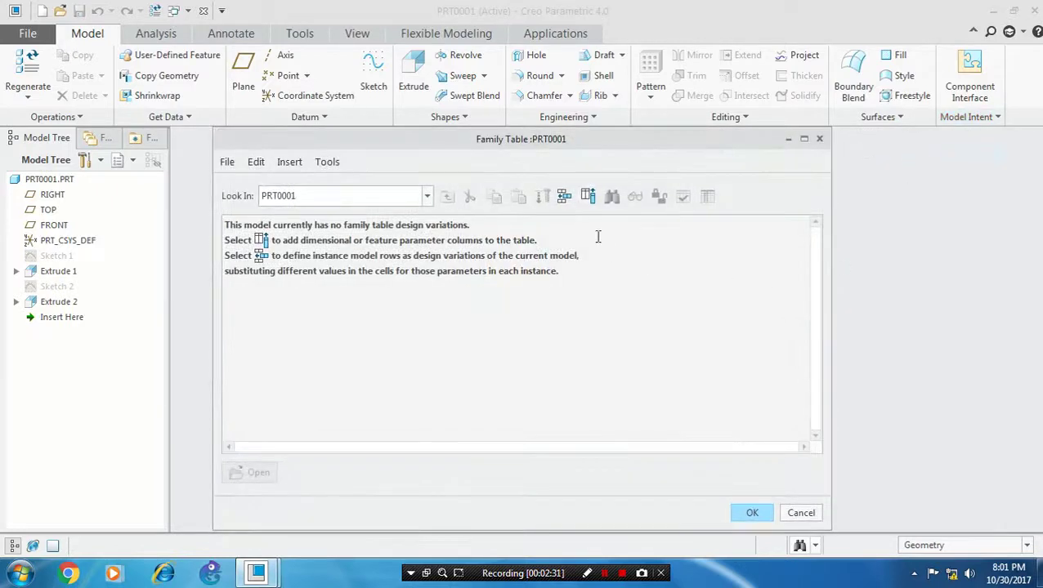
left_click(563, 201)
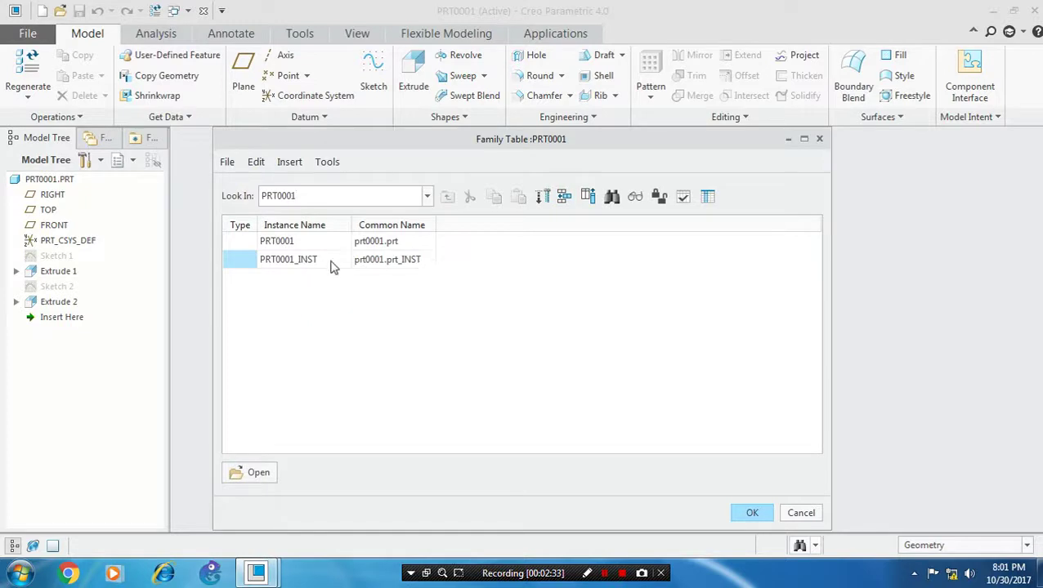
double_click(327, 261)
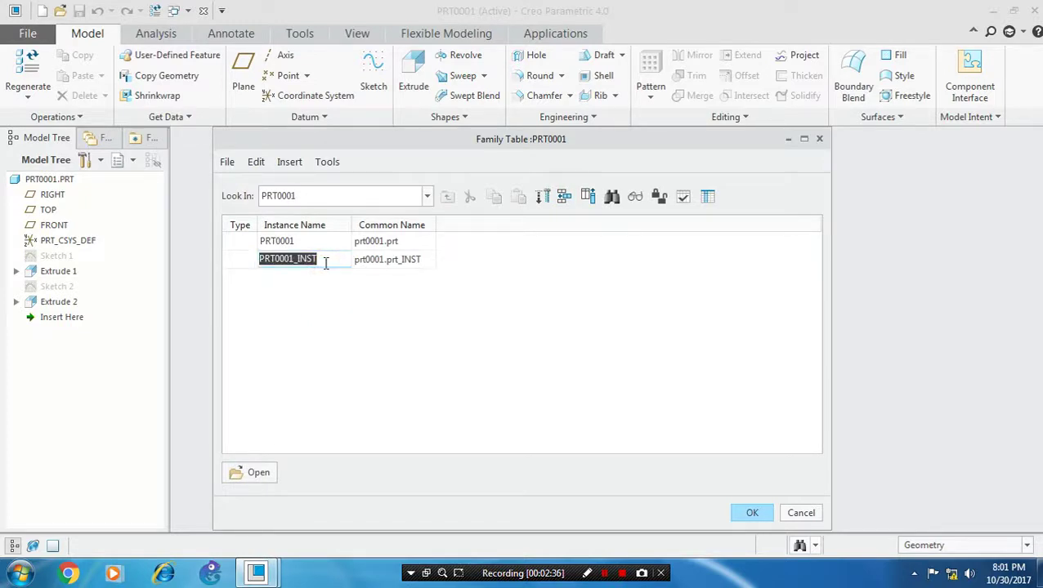
type("tr1")
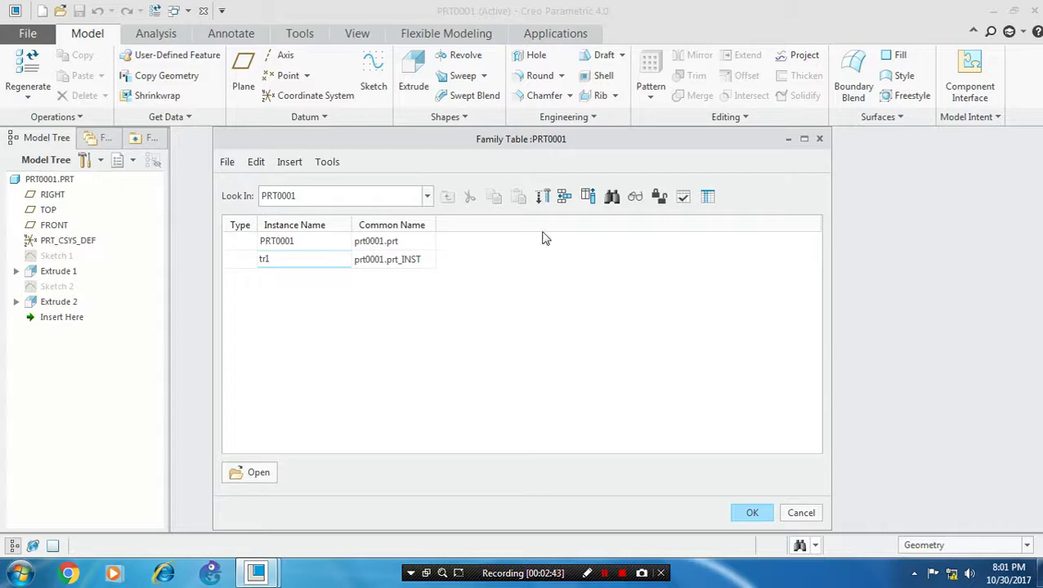
Add three more instances and name them TR2, TR3 and TR4.
left_click(564, 196)
left_click(564, 196)
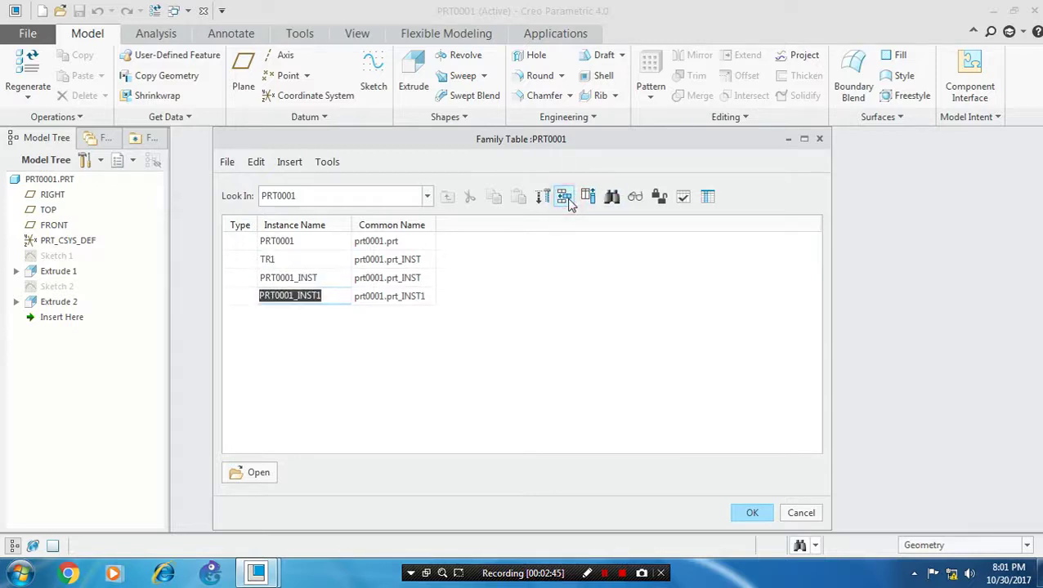
left_click(330, 276)
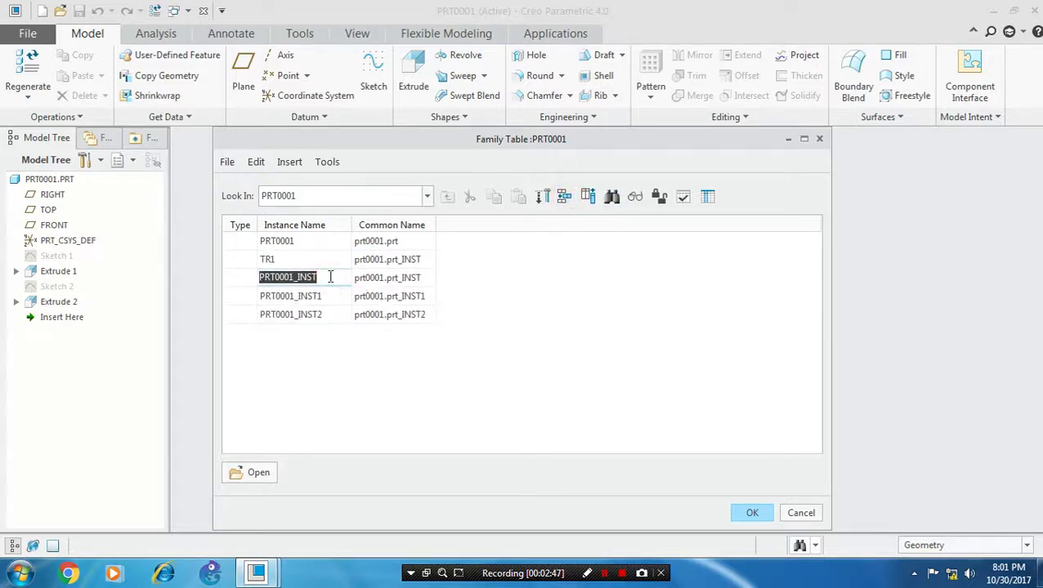
type("tr2")
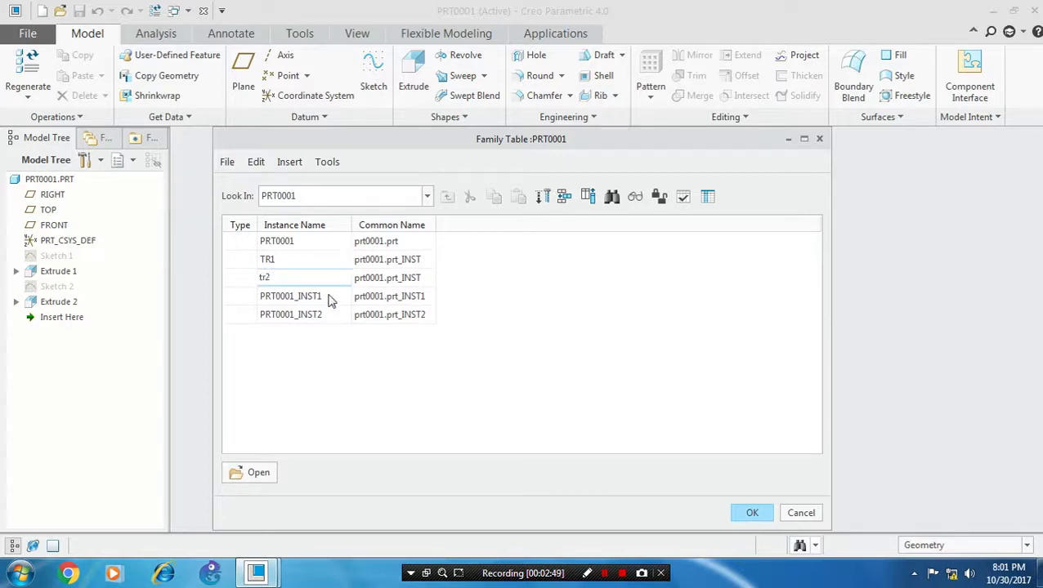
left_click(318, 297)
type("tr3")
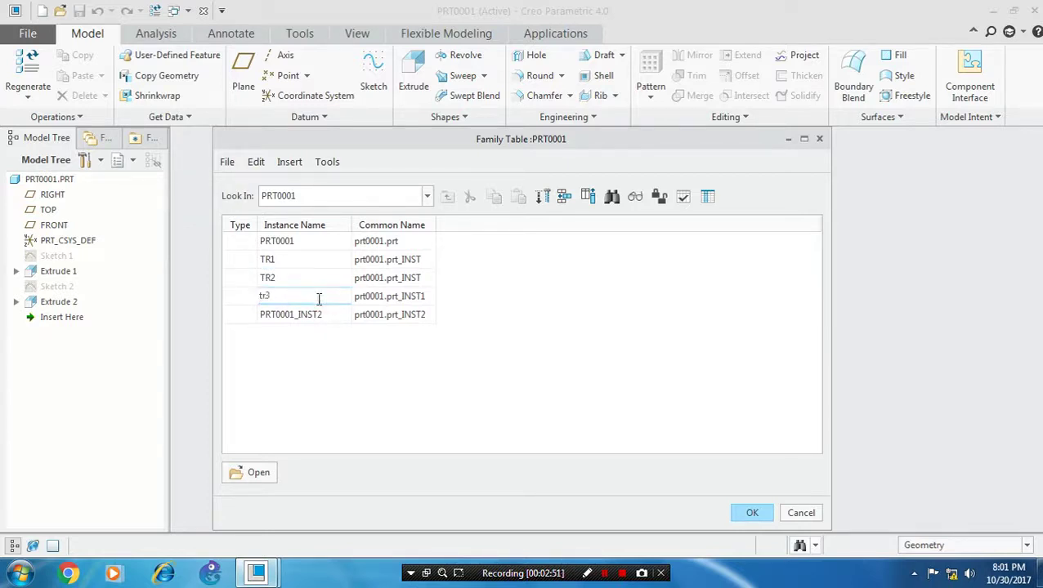
left_click(302, 314)
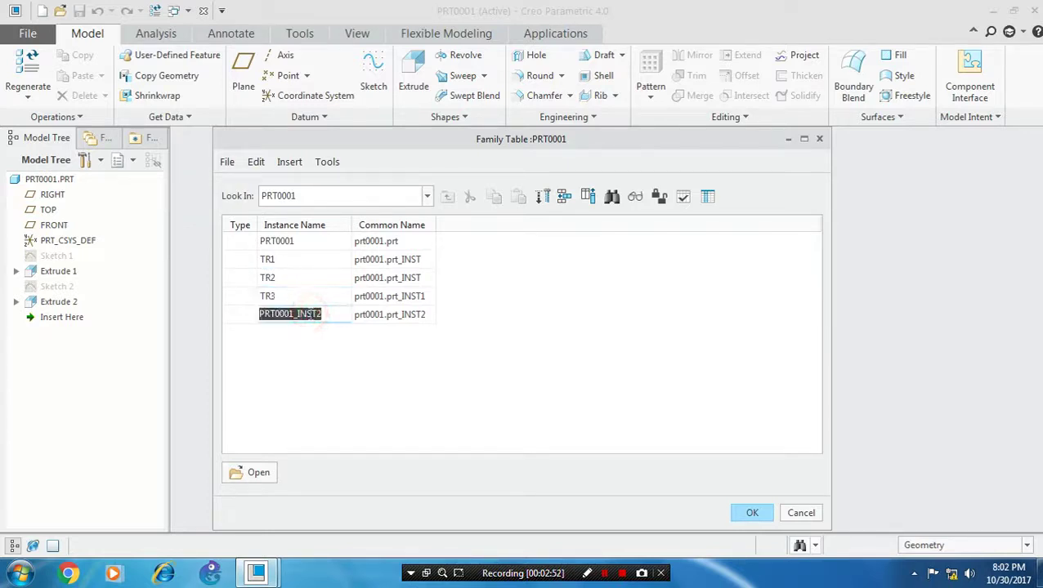
type("tr4")
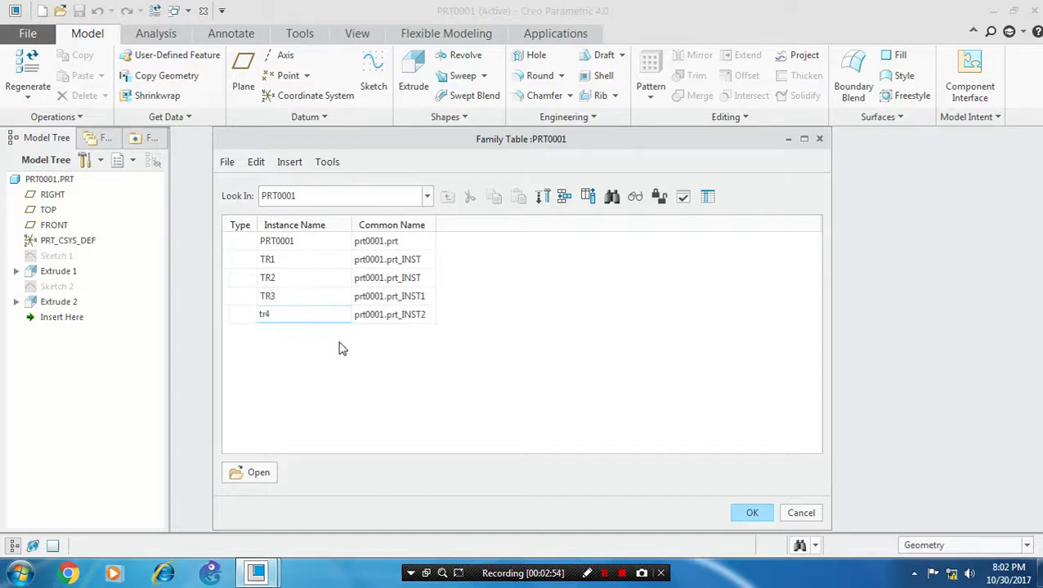
left_click(341, 348)
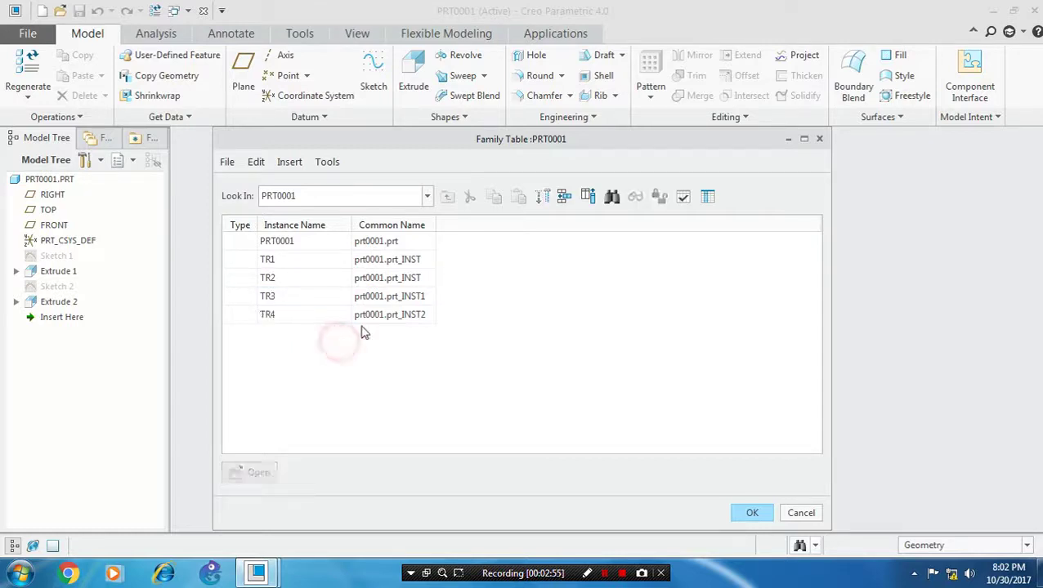
Add the boss 200 height, block 250 and 350 dimensions and d8 as family table columns.
left_click(588, 205)
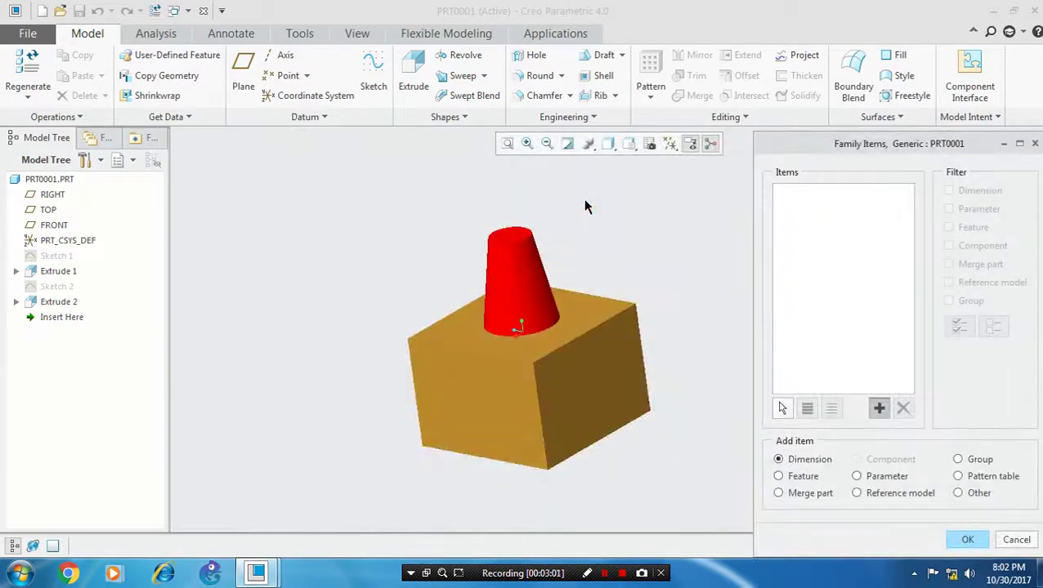
left_click(777, 457)
left_click(524, 276)
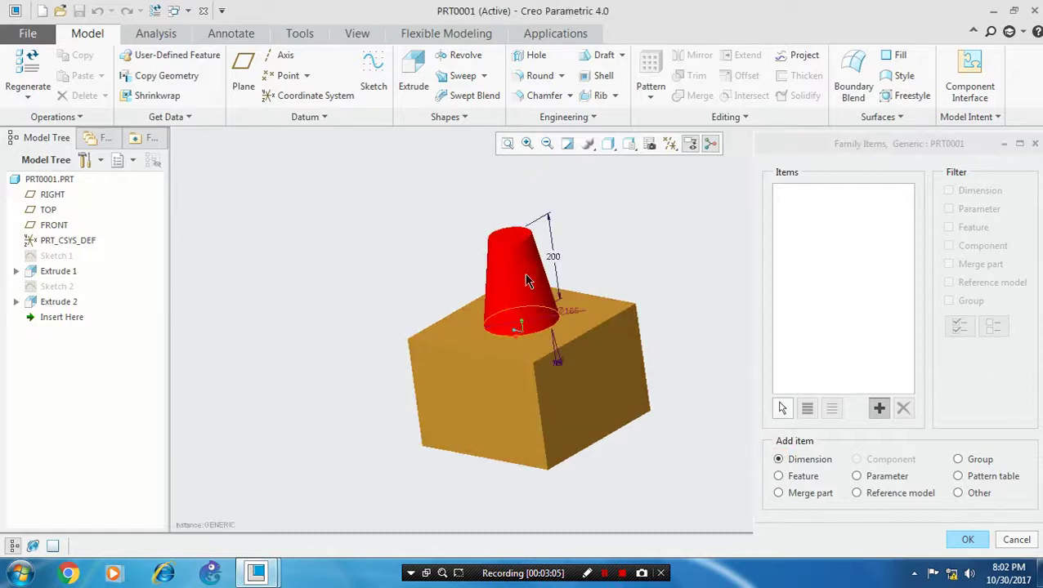
left_click(572, 384)
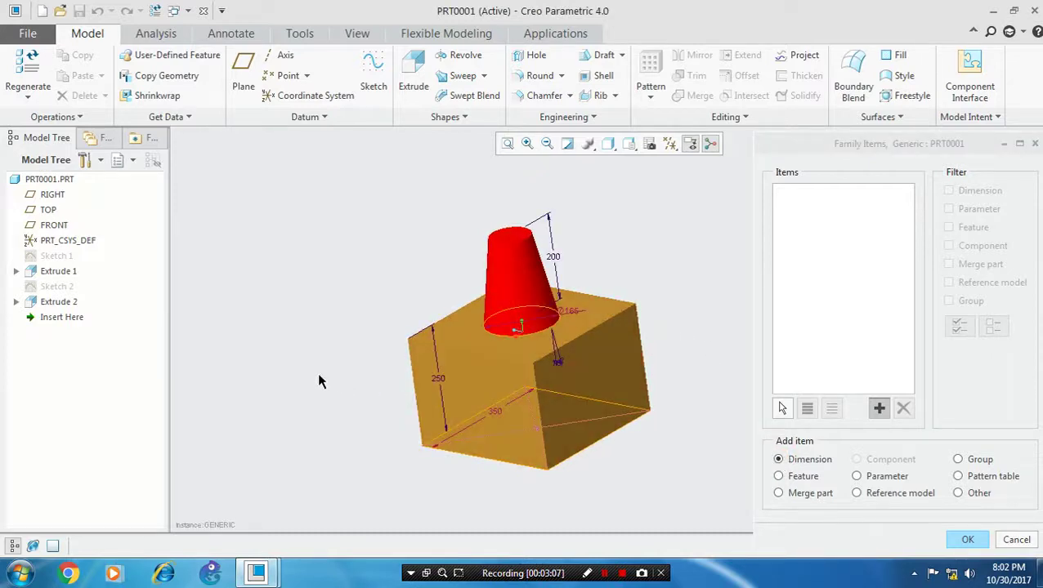
middle_click_drag(322, 376, 330, 382)
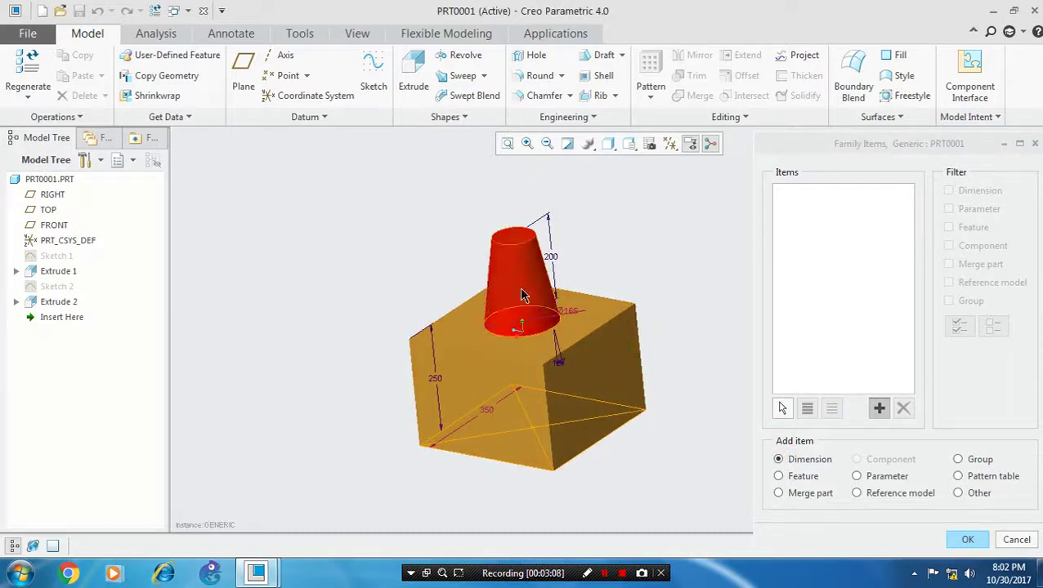
left_click(551, 258)
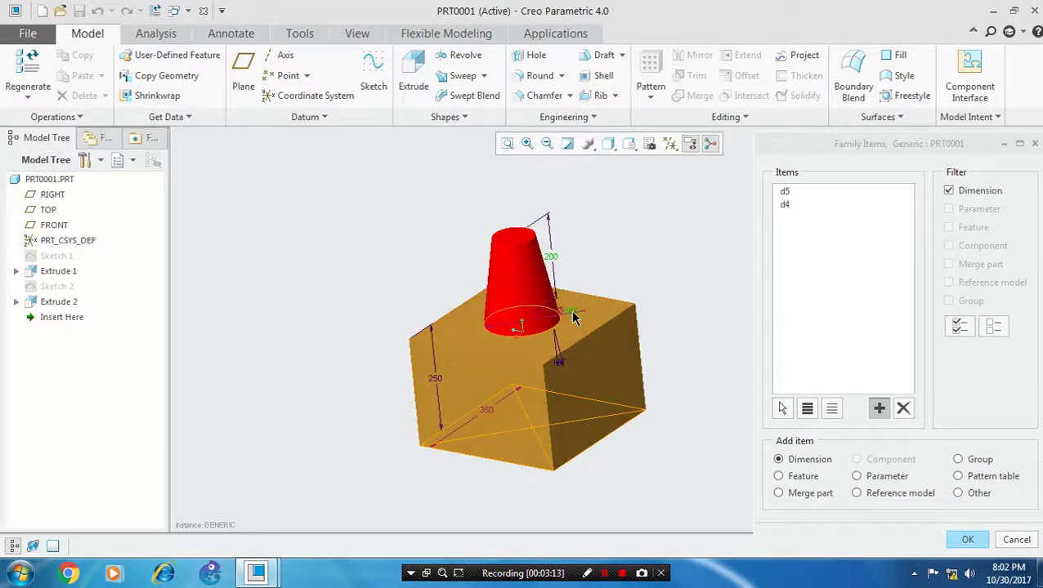
left_click(434, 384)
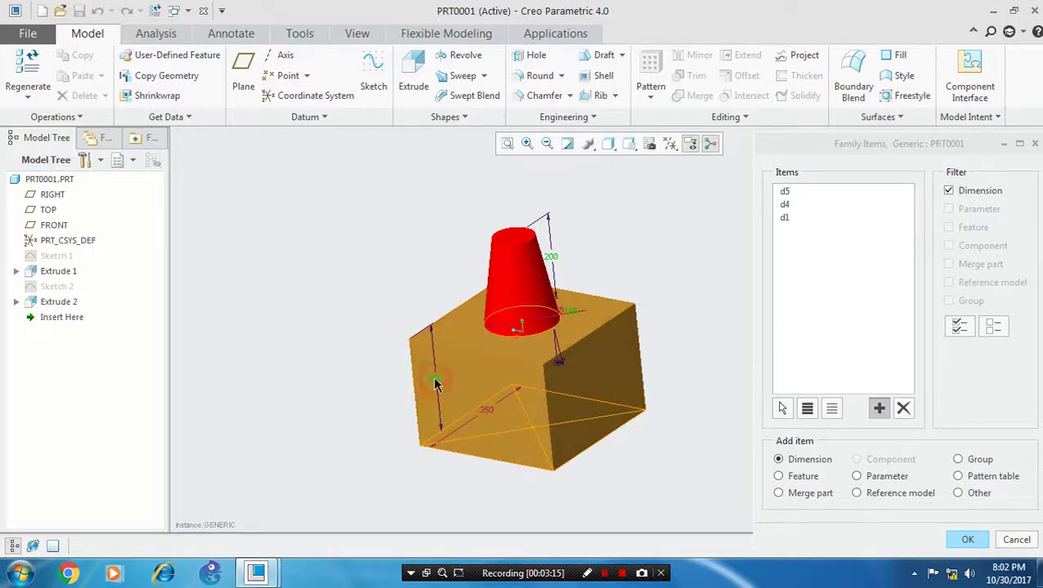
left_click(488, 415)
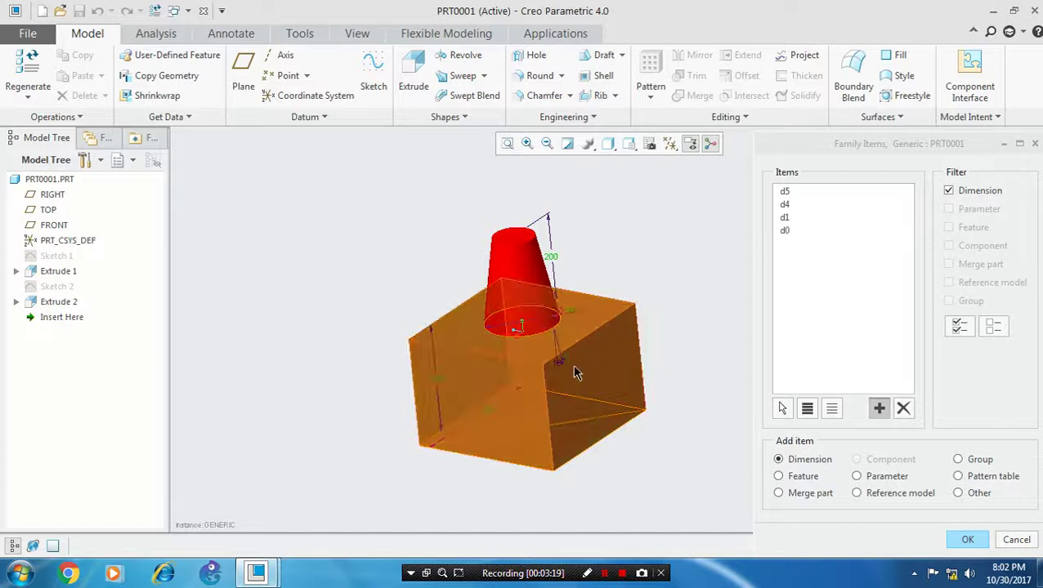
left_click(560, 369)
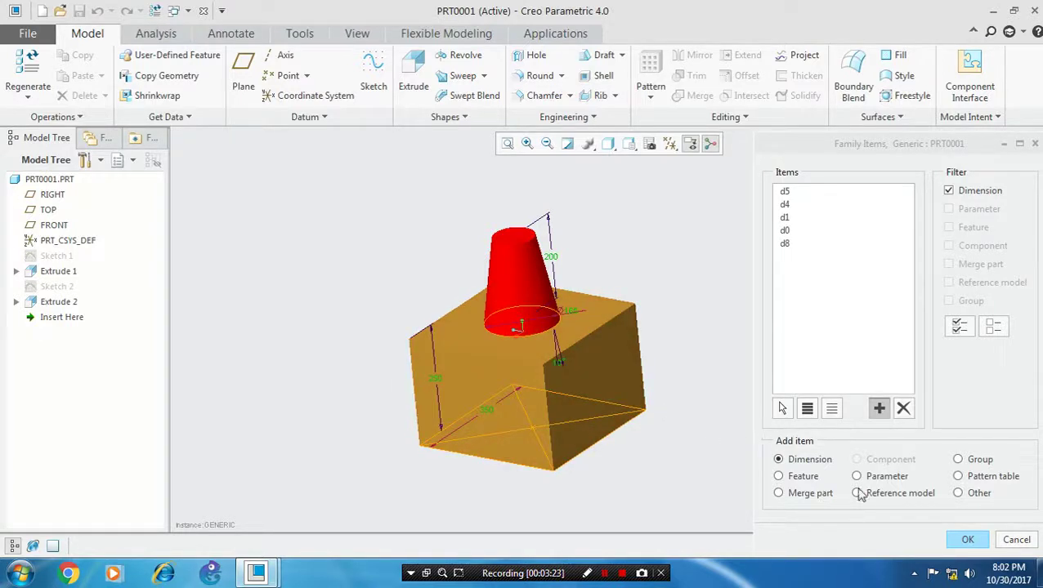
Back in the family table, set d5 for TR2–TR4 to 400, 500 and 450.
left_click(959, 543)
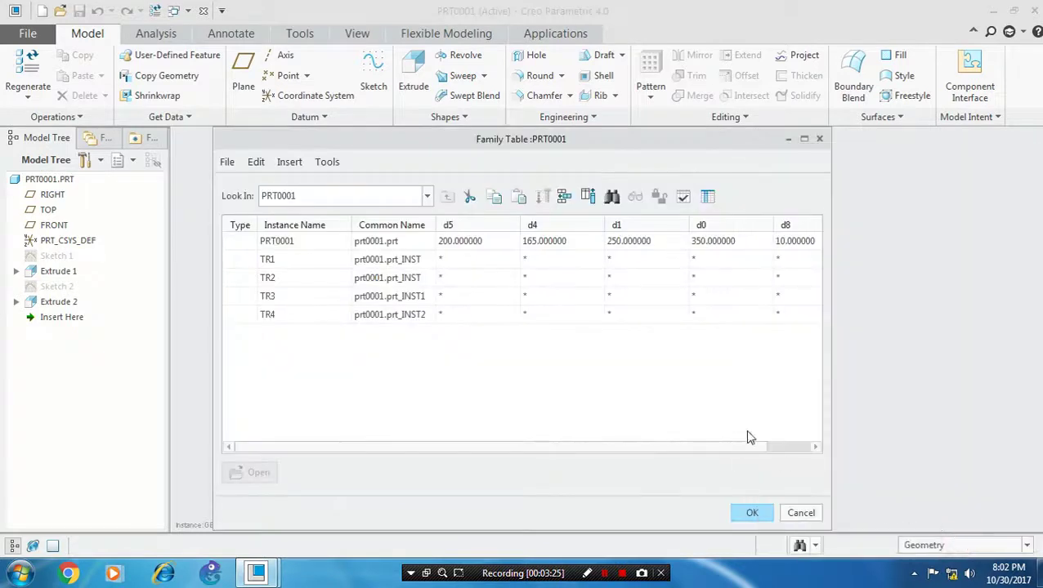
left_click(477, 260)
type("350")
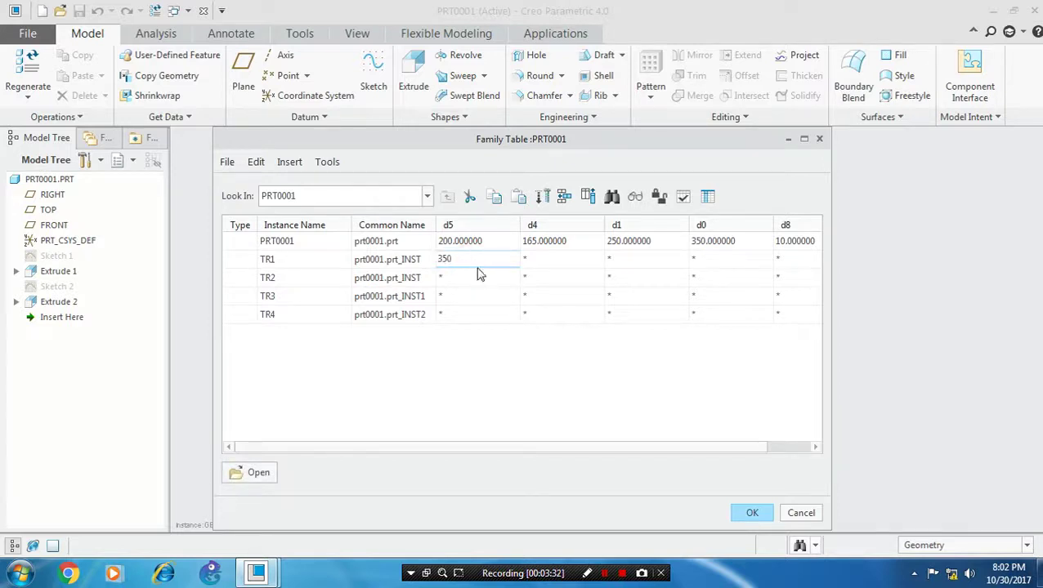
left_click(467, 279)
type("400")
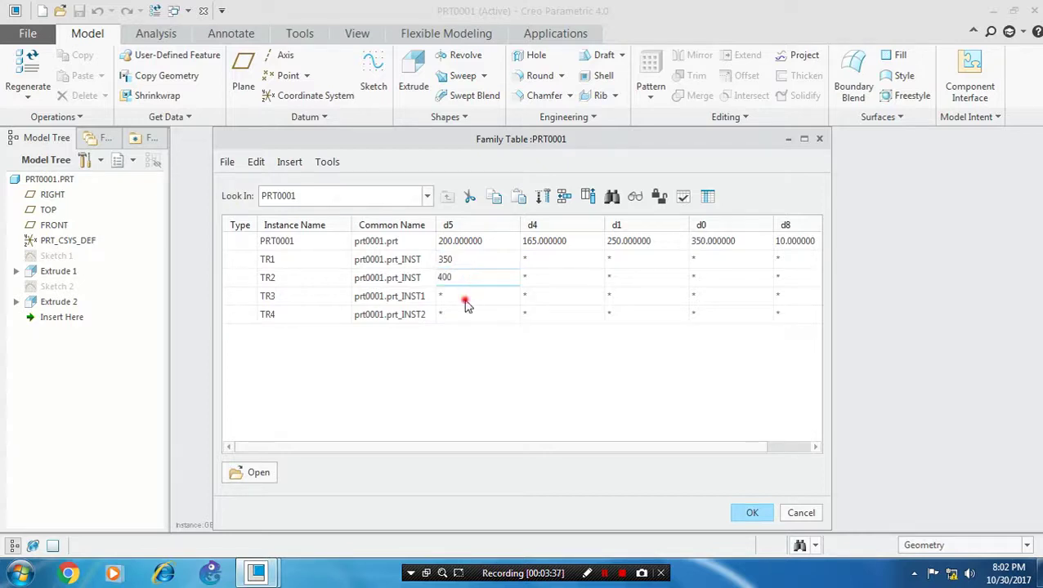
left_click(467, 298)
type("500")
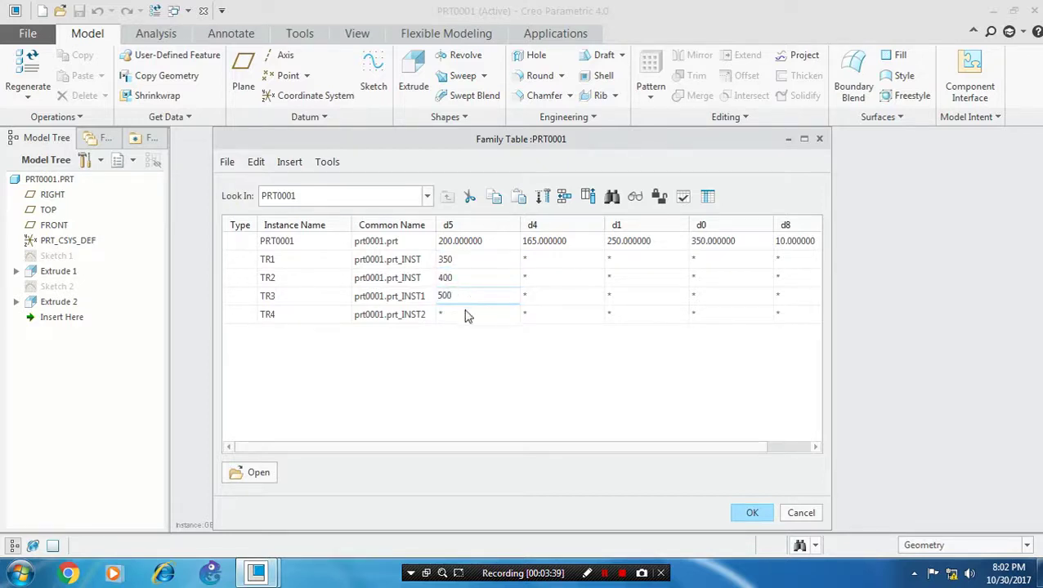
left_click(466, 312)
type("450")
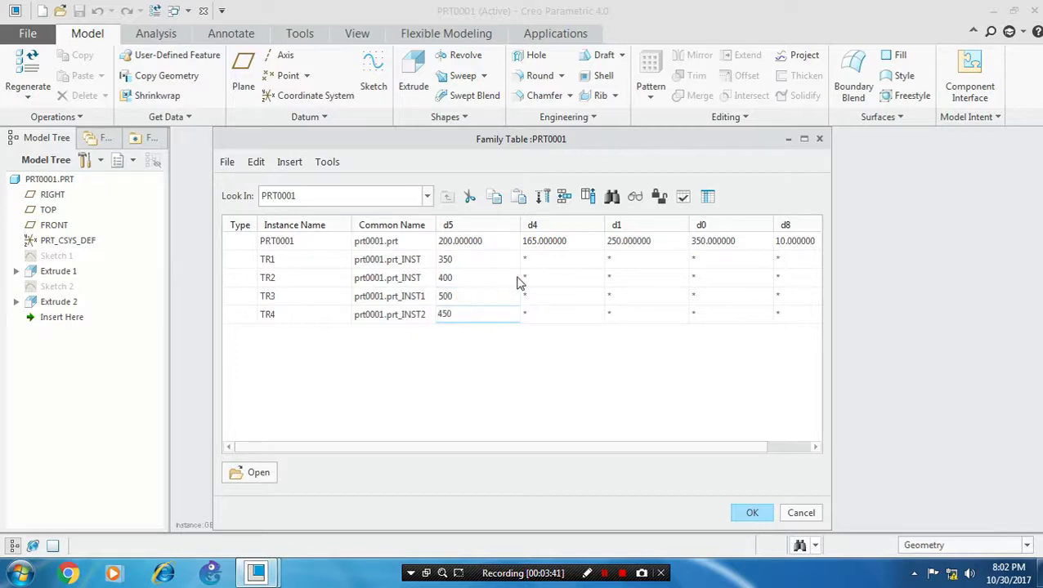
Set d4 for TR1–TR4 to 150, 180, 175 and 155.
left_click(547, 260)
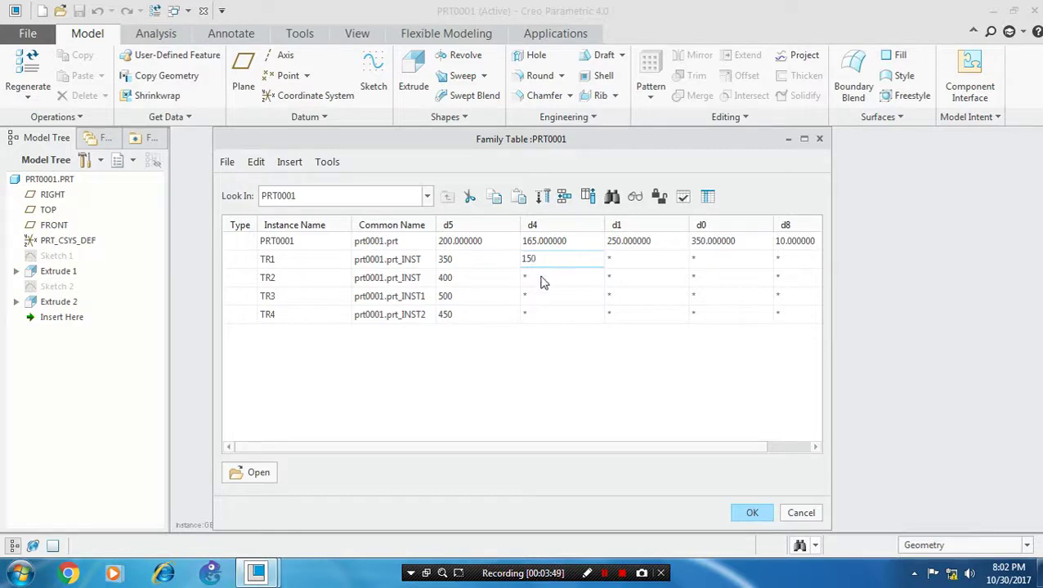
left_click(542, 277)
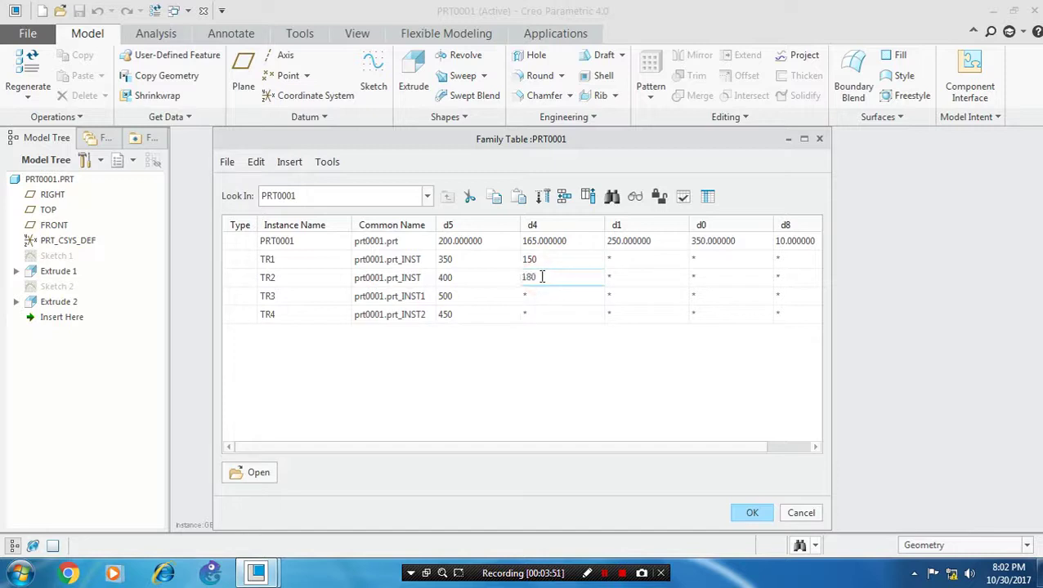
left_click(542, 296)
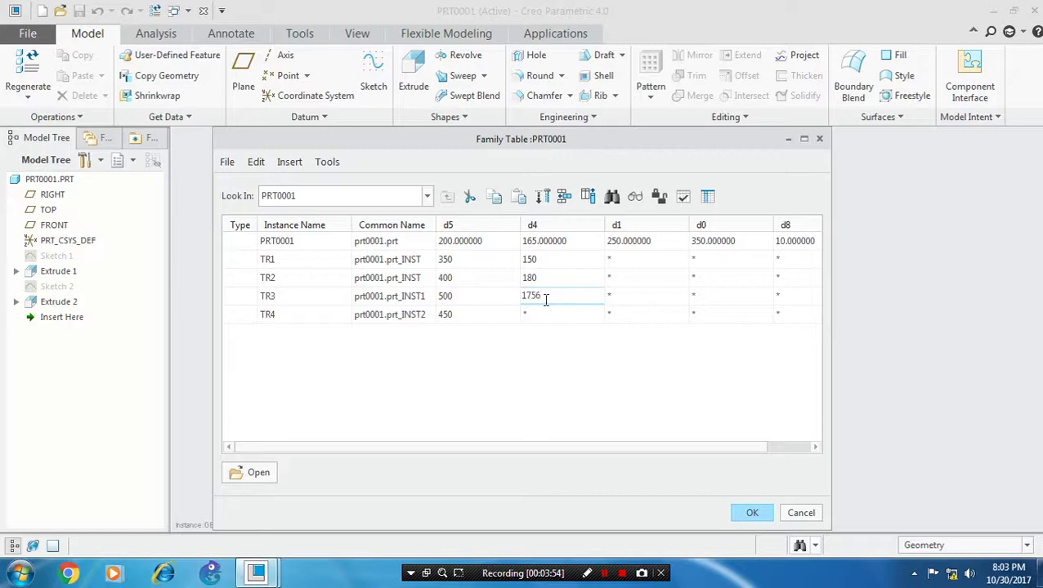
left_click(538, 313)
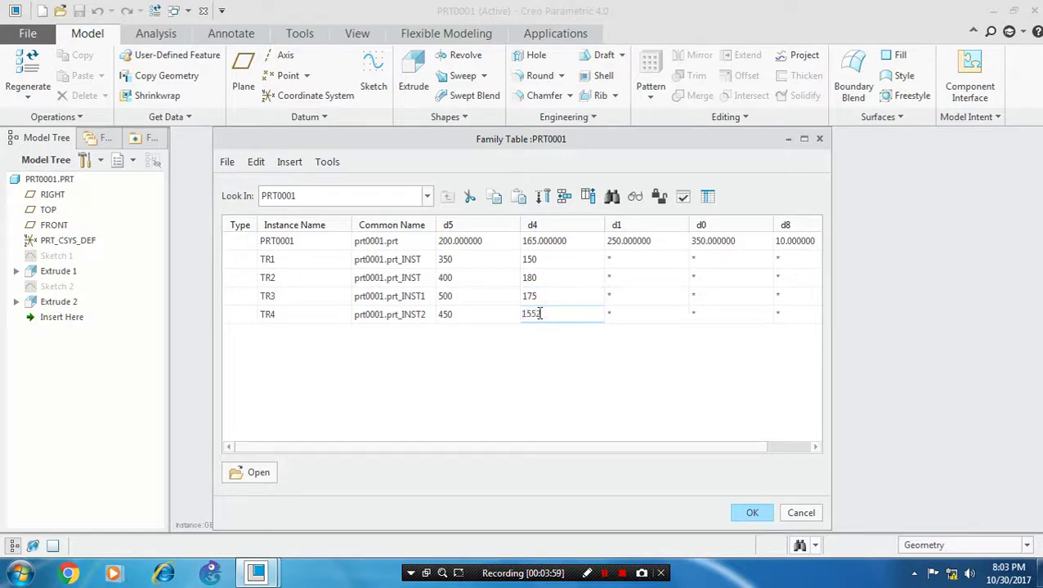
Set d1 for TR1–TR4 to 300, 320, 350 and 360.
left_click(616, 258)
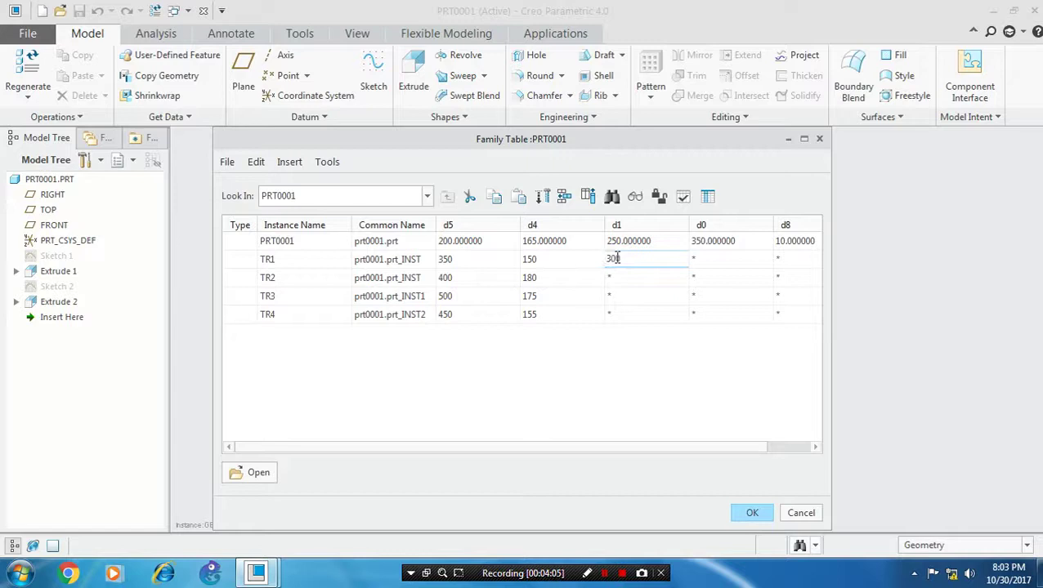
left_click(618, 278)
type("320")
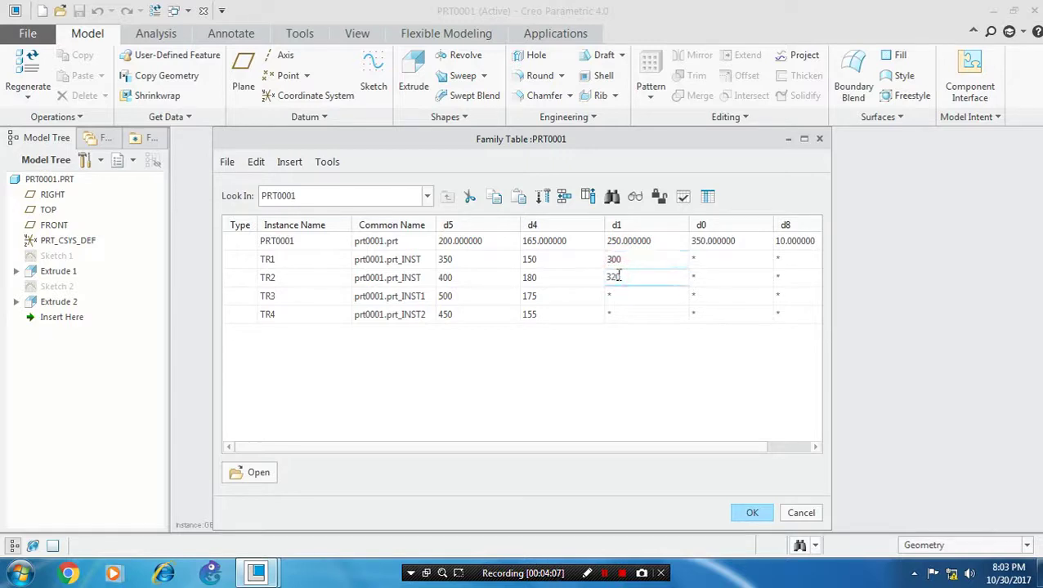
left_click(623, 292)
type("35")
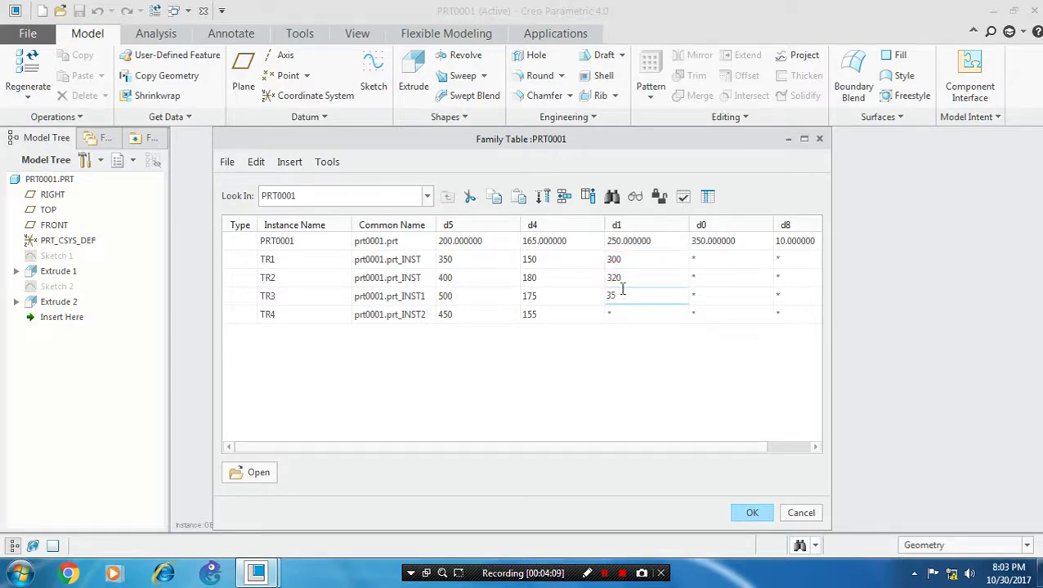
type("0")
left_click(623, 311)
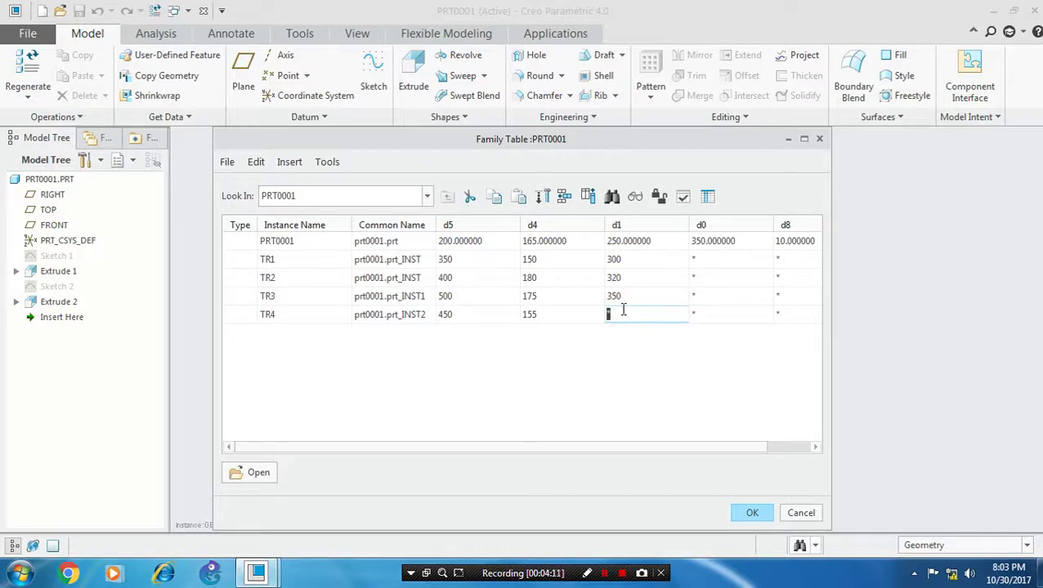
Set d0 for TR1–TR4 to 350, 450, 400 and 375.
left_click(710, 256)
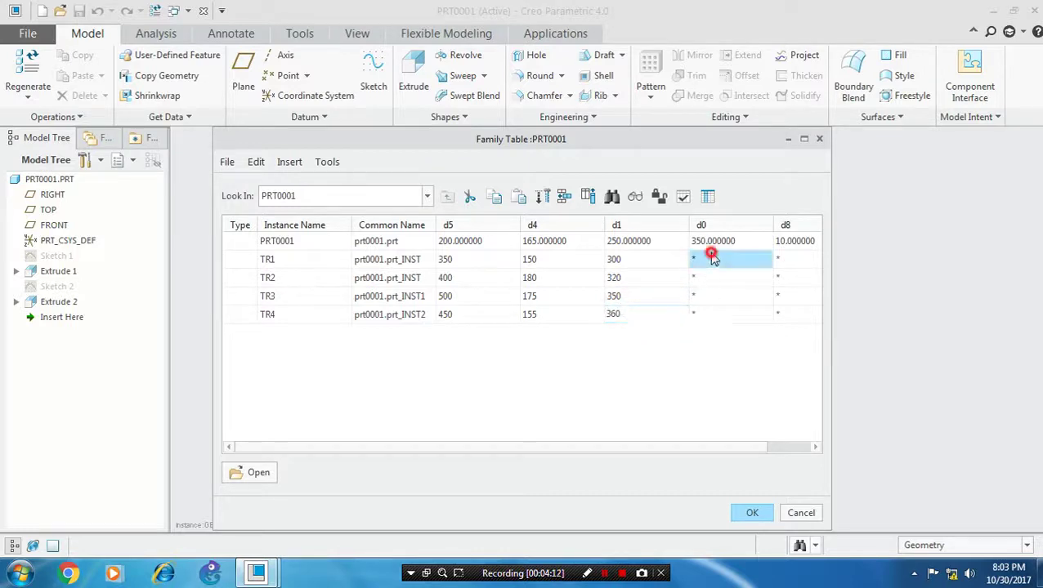
type("350")
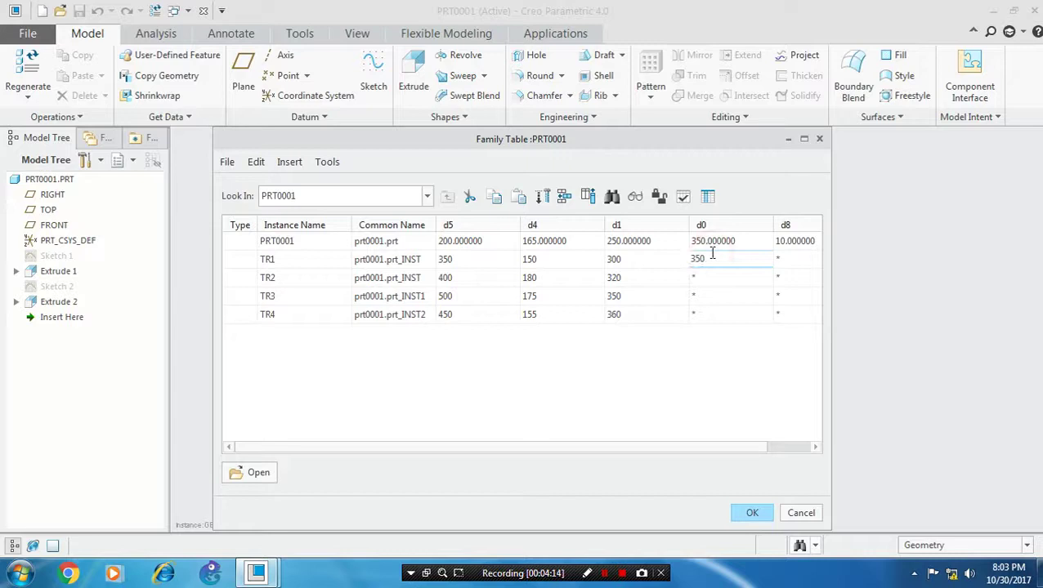
left_click(711, 277)
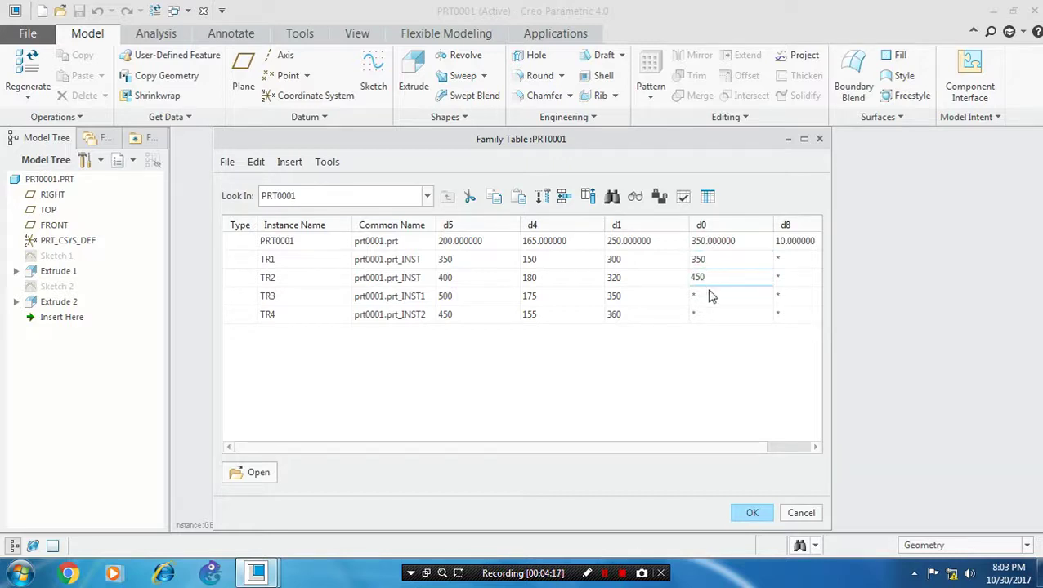
left_click(709, 294)
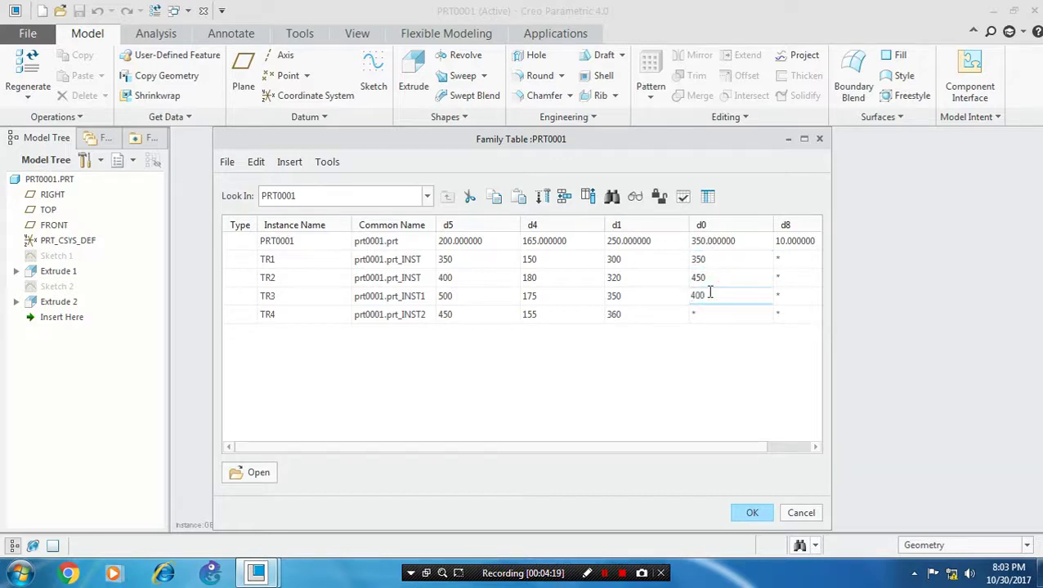
left_click(697, 317)
type("375")
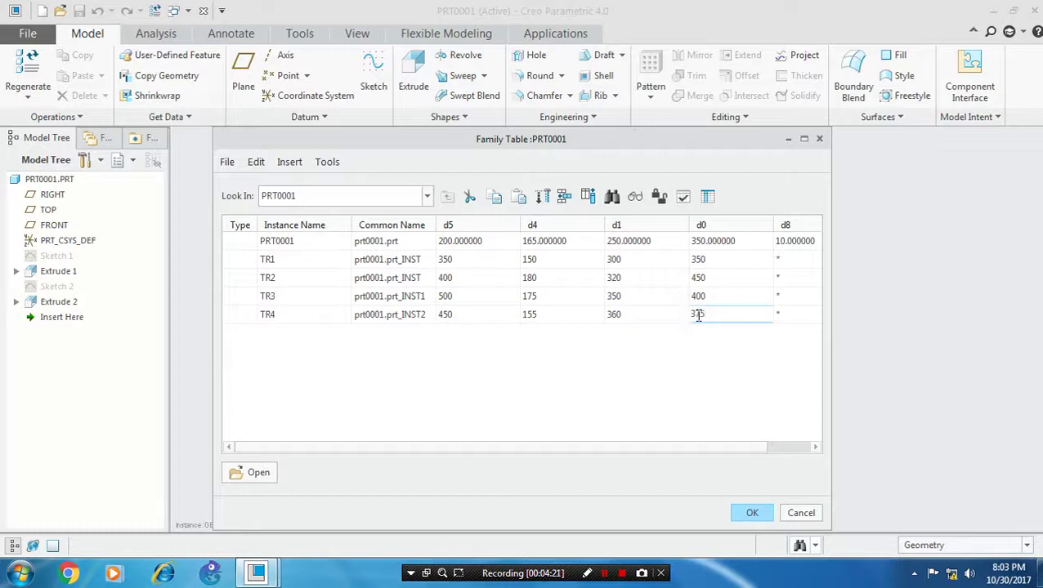
Set d8 for TR1–TR4 to 15, 20, 5 and 25.
left_click(794, 259)
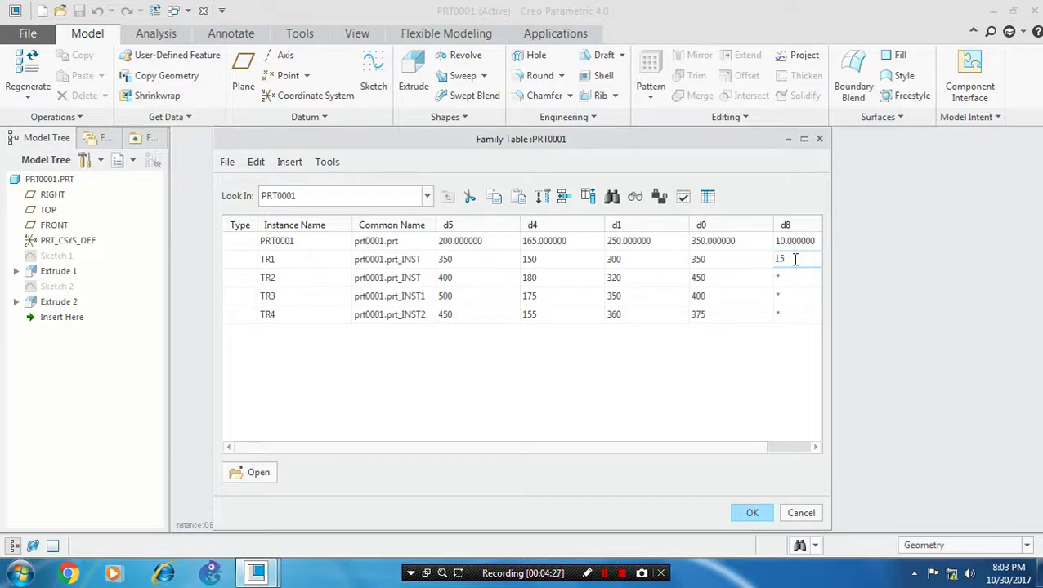
left_click(791, 278)
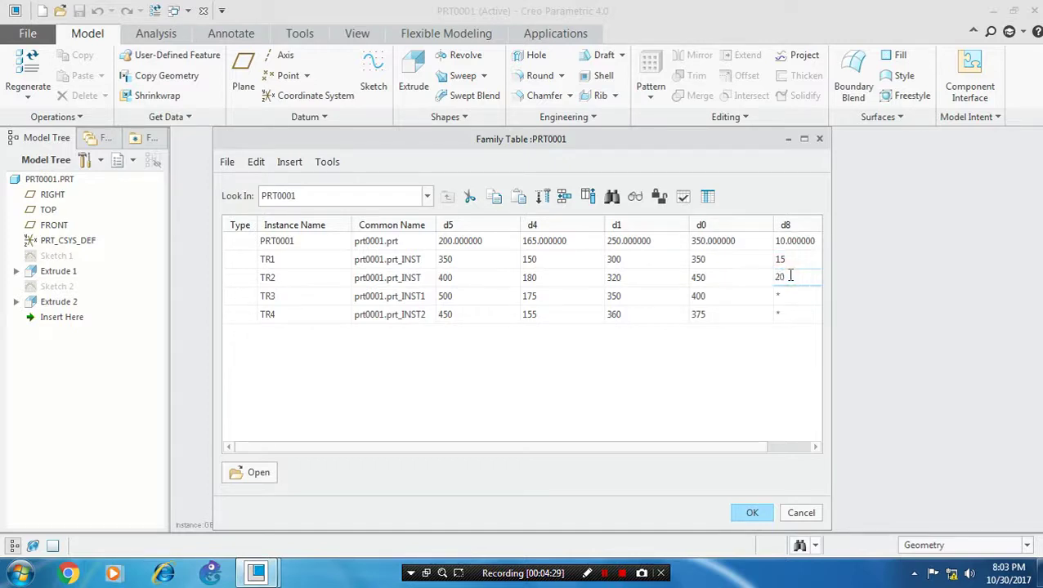
left_click(778, 296)
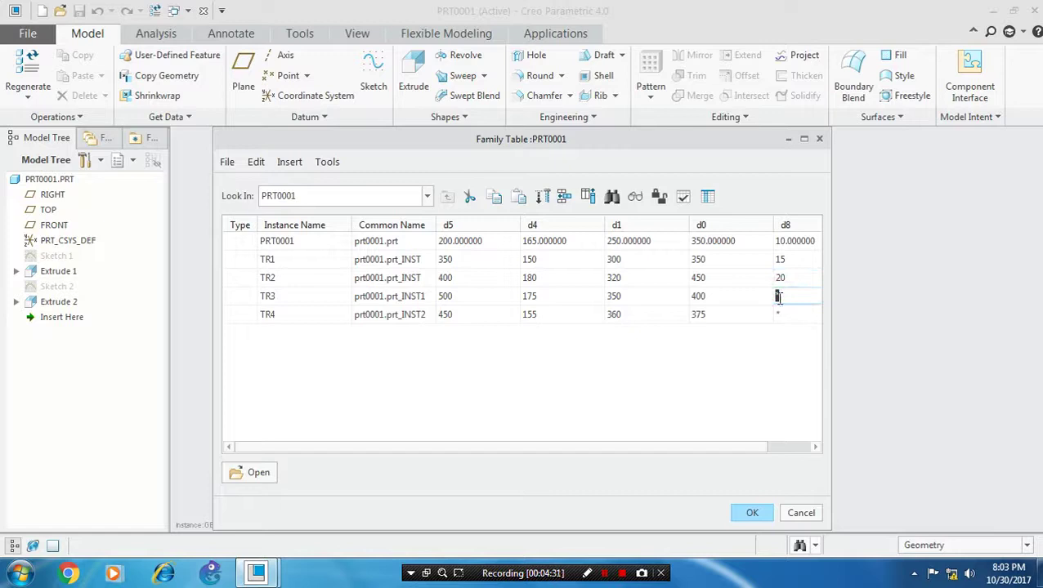
type("5")
left_click(777, 312)
type("25")
left_click(750, 354)
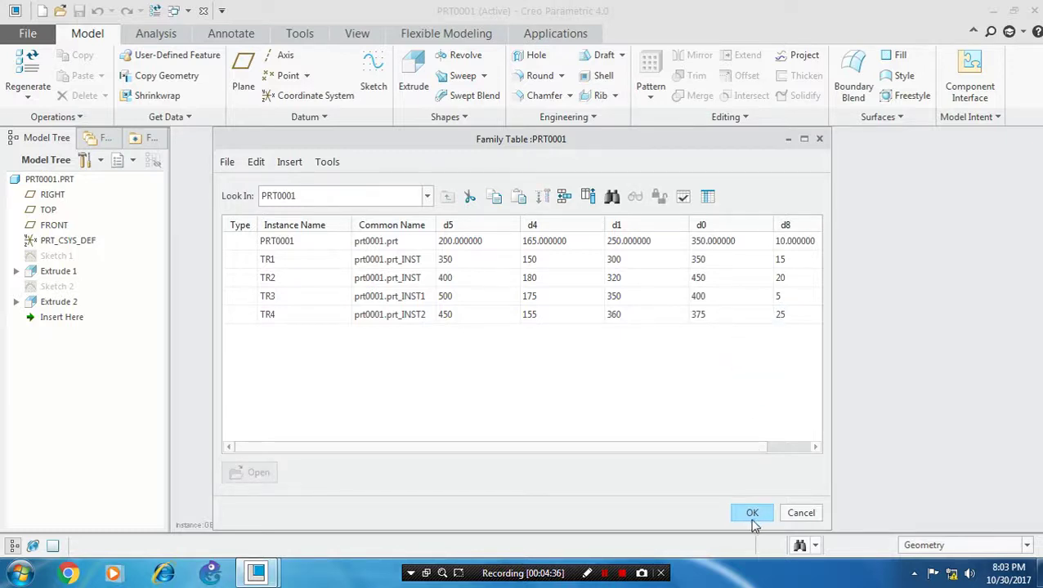
Verify TR1–TR4 successfully, close the family table and glance at the block-and-cone model.
left_click(683, 198)
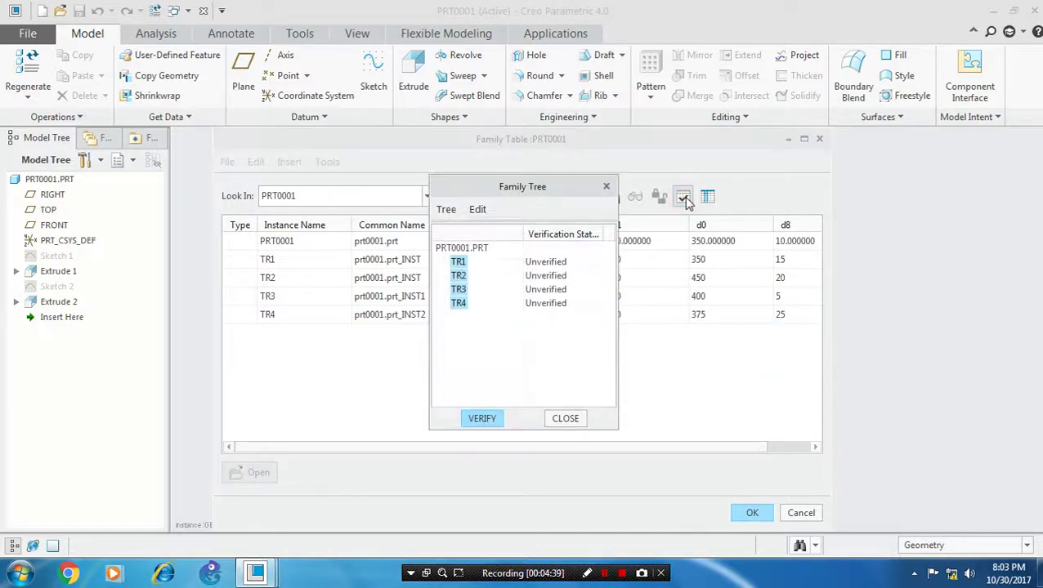
left_click(482, 420)
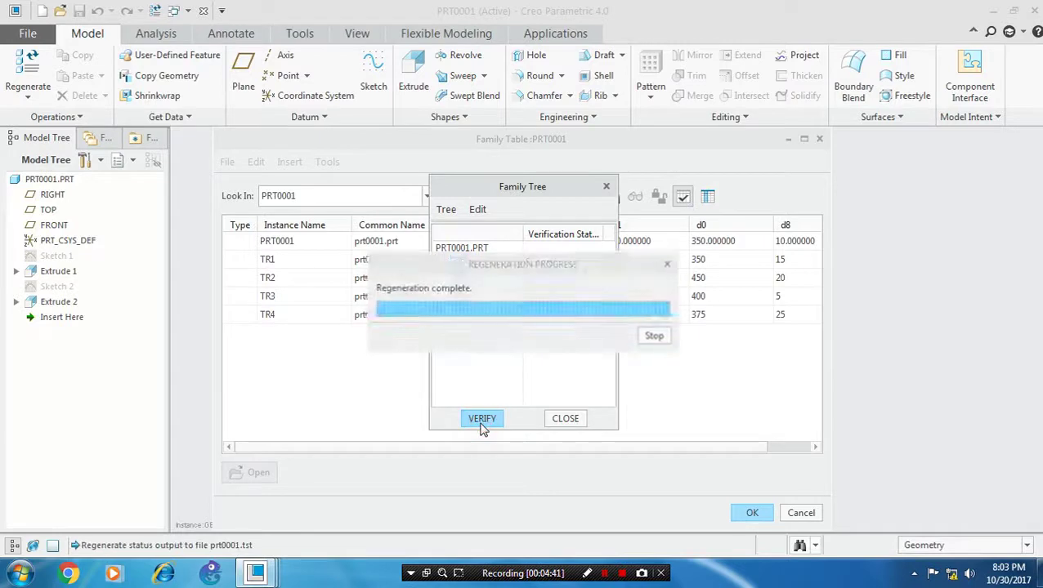
left_click(483, 425)
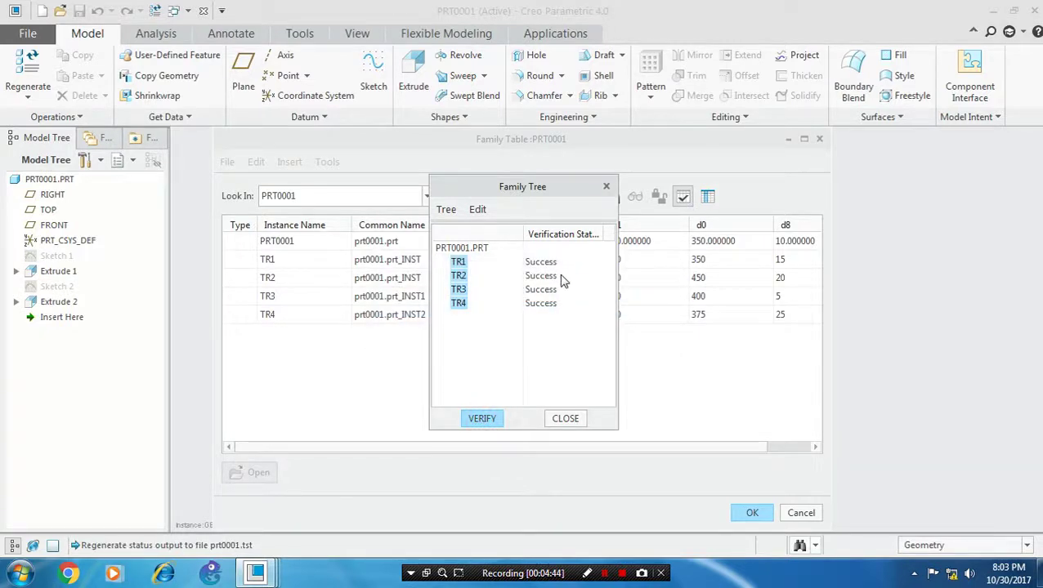
left_click(567, 418)
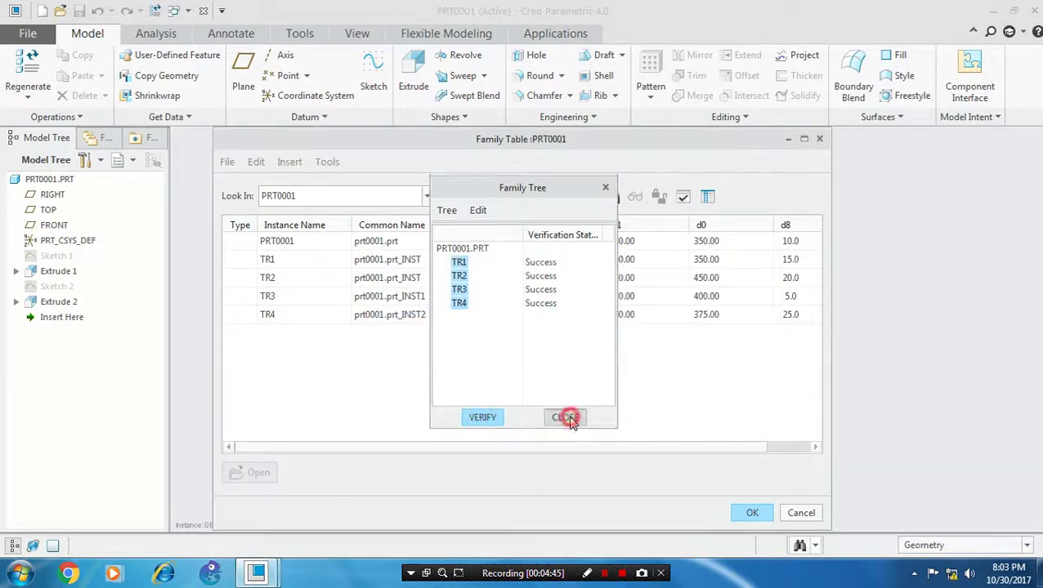
left_click(751, 511)
mouse_move(722, 387)
middle_mouse_down()
mouse_move(691, 388)
mouse_move(719, 380)
middle_mouse_up()
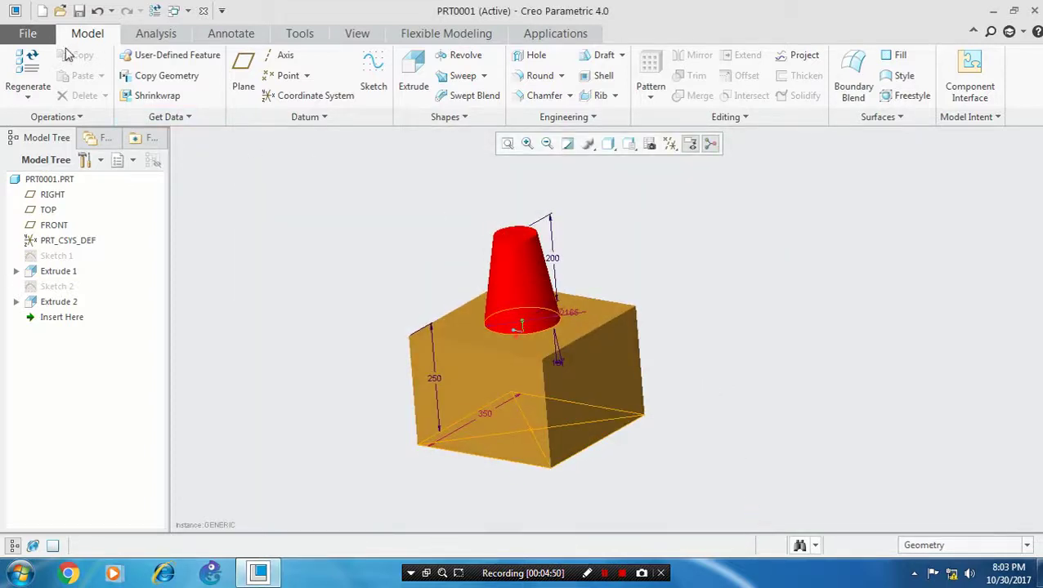
Save a copy of the part to the Desktop as TR.
left_click(35, 38)
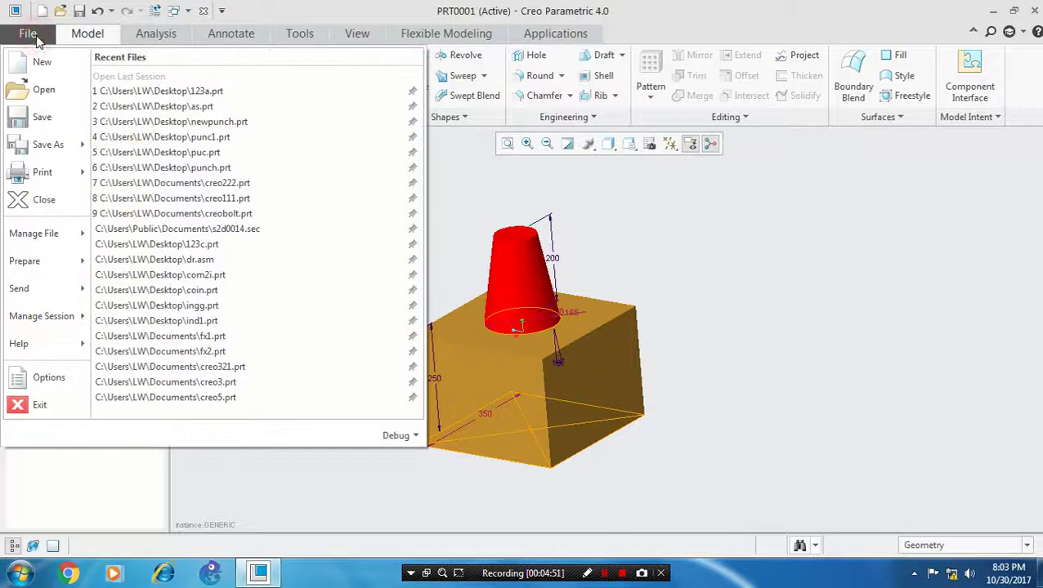
left_click(49, 145)
type("tr")
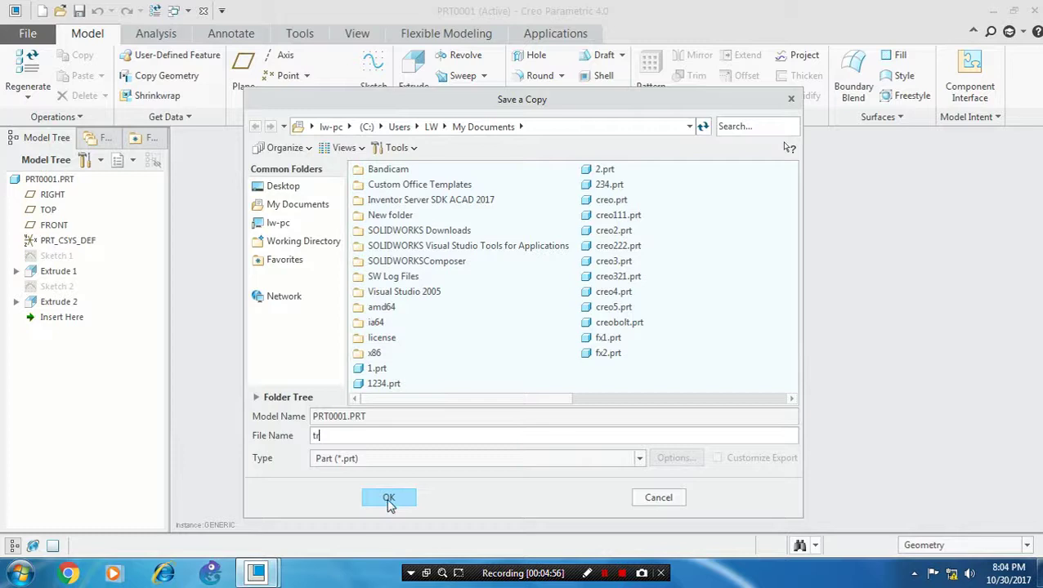
left_click(282, 187)
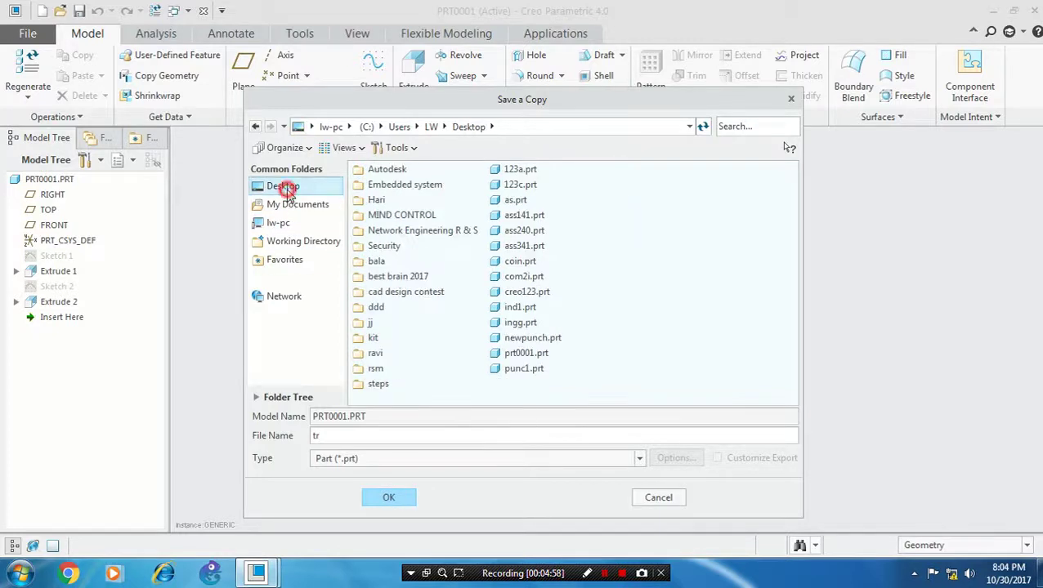
left_click(389, 500)
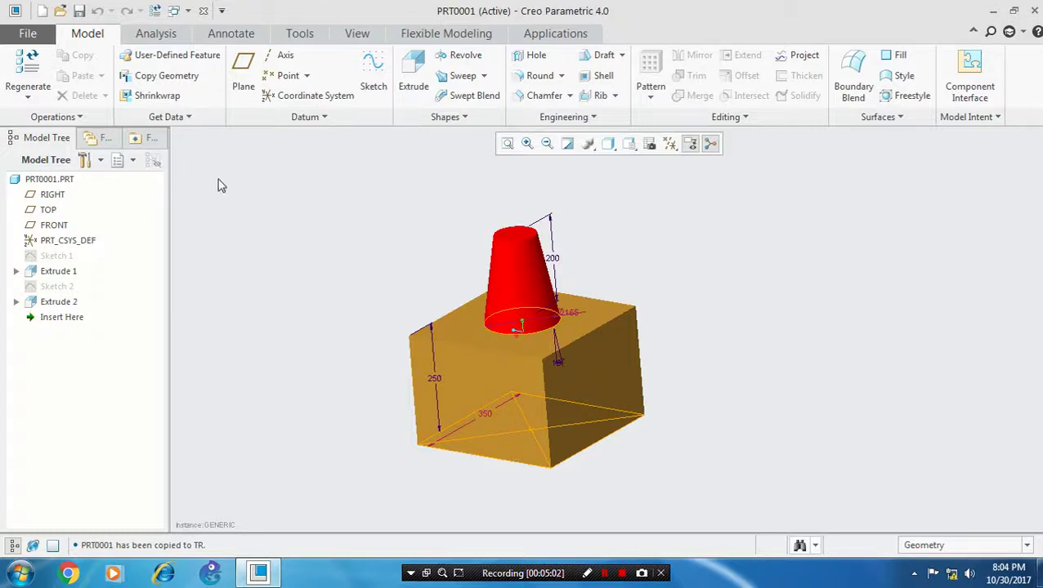
Open instance tr1<tr>.prt from the Desktop.
left_click(27, 33)
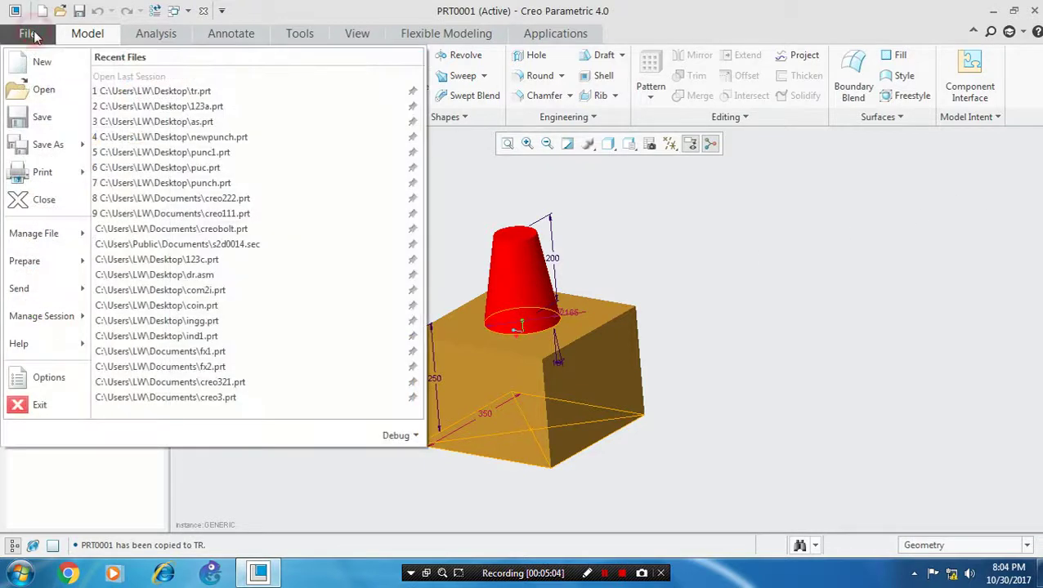
left_click(44, 91)
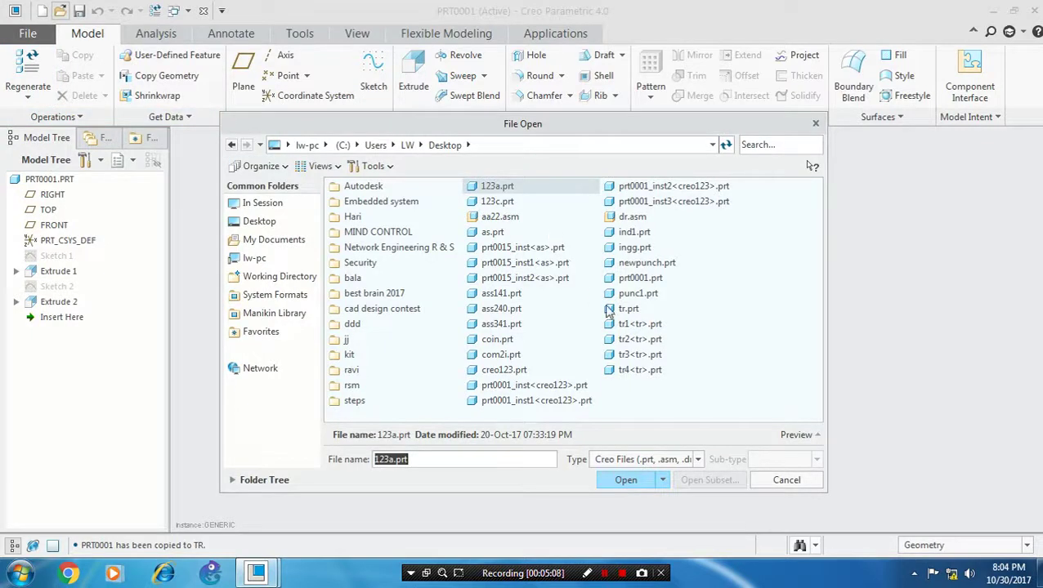
left_click(675, 320)
left_click(655, 371)
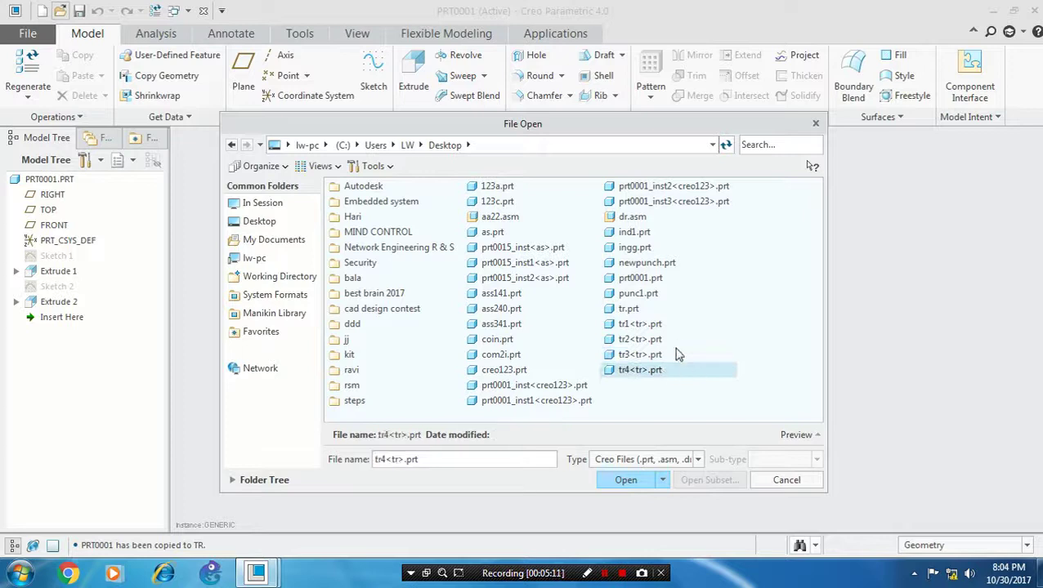
left_click(645, 355)
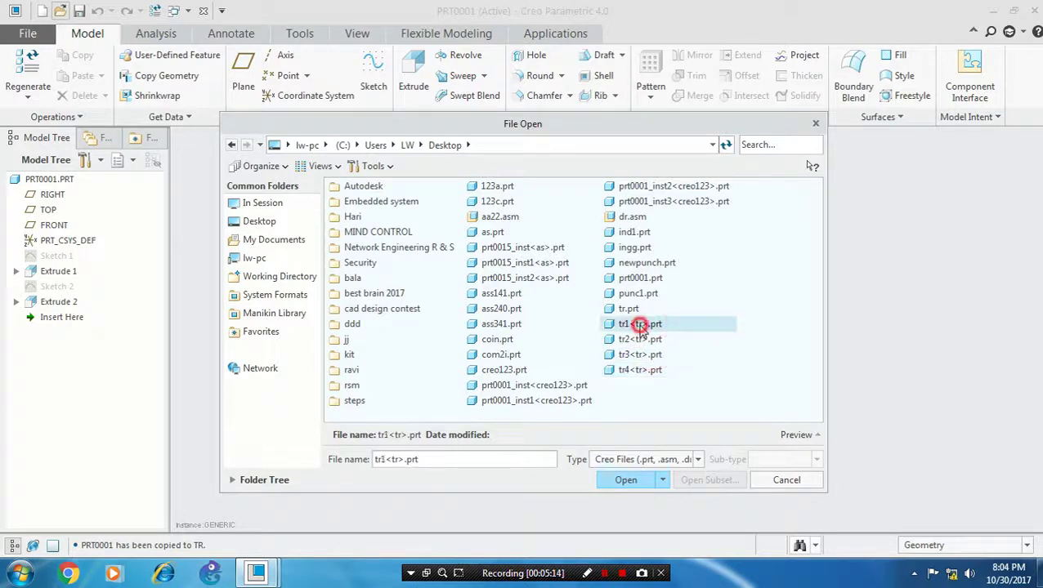
left_click(640, 324)
left_click(642, 355)
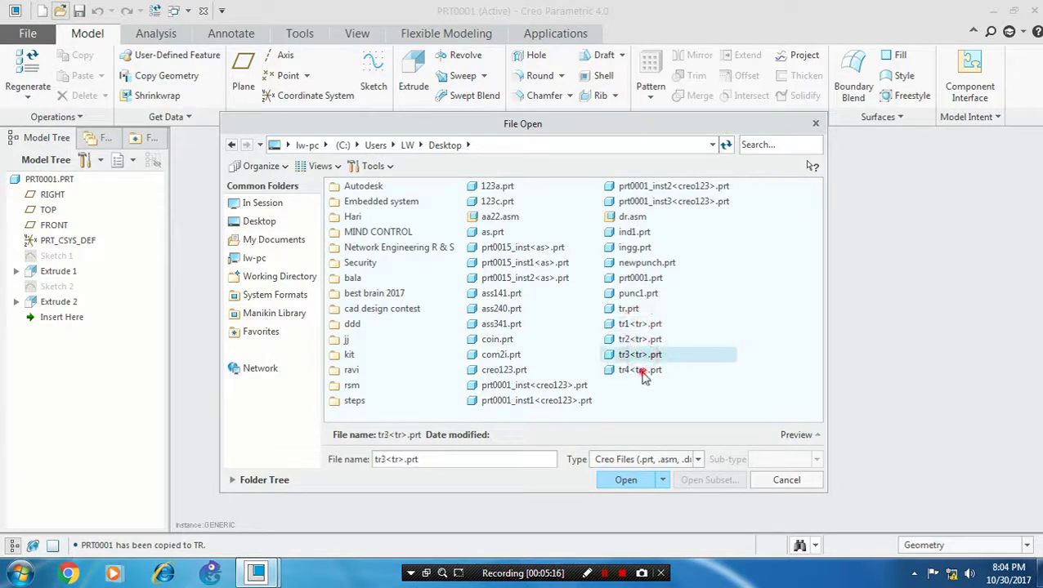
double_click(643, 324)
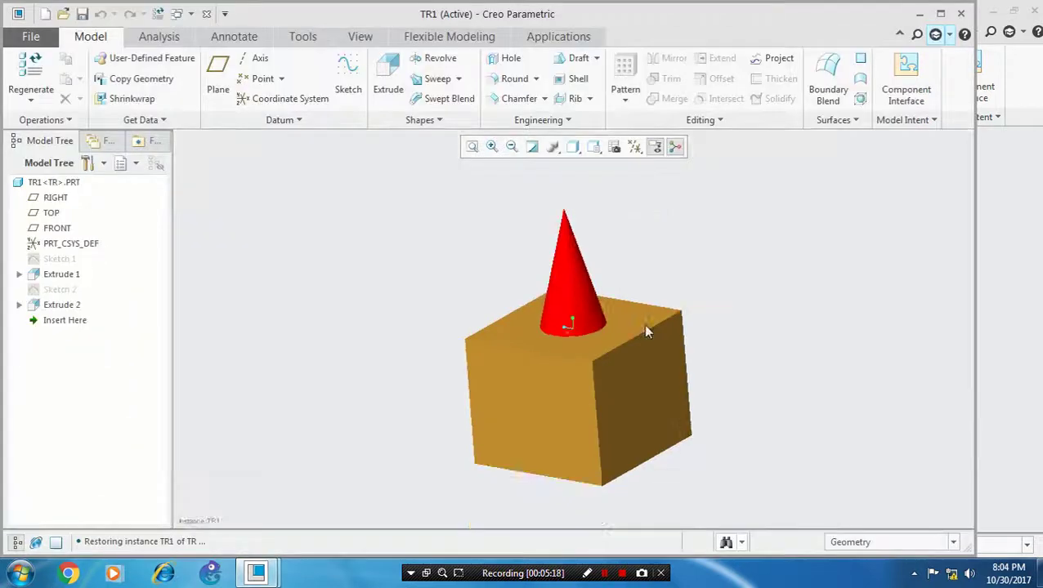
Open instance tr2<tr>.prt.
left_click(30, 36)
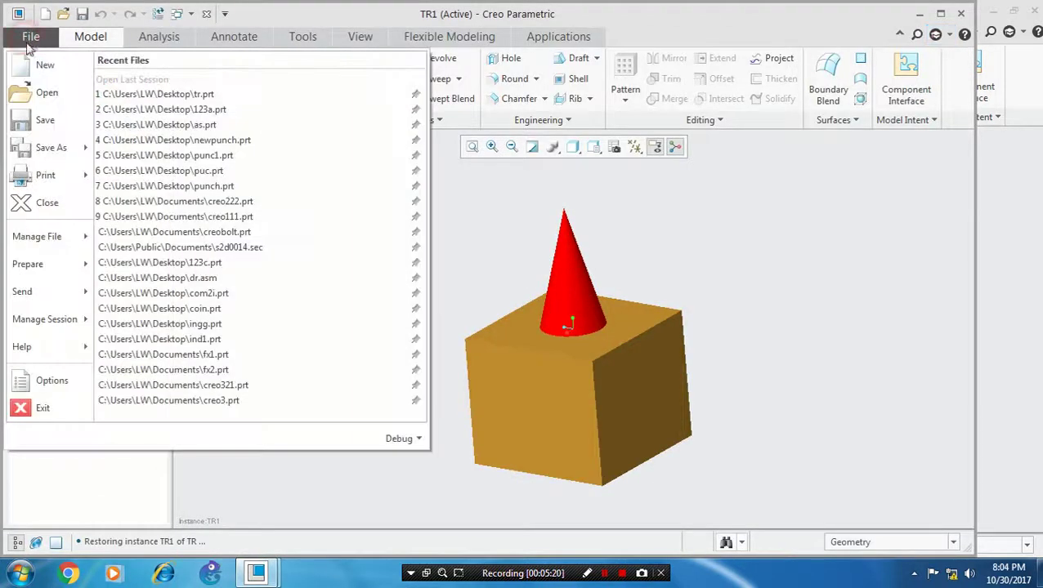
left_click(45, 94)
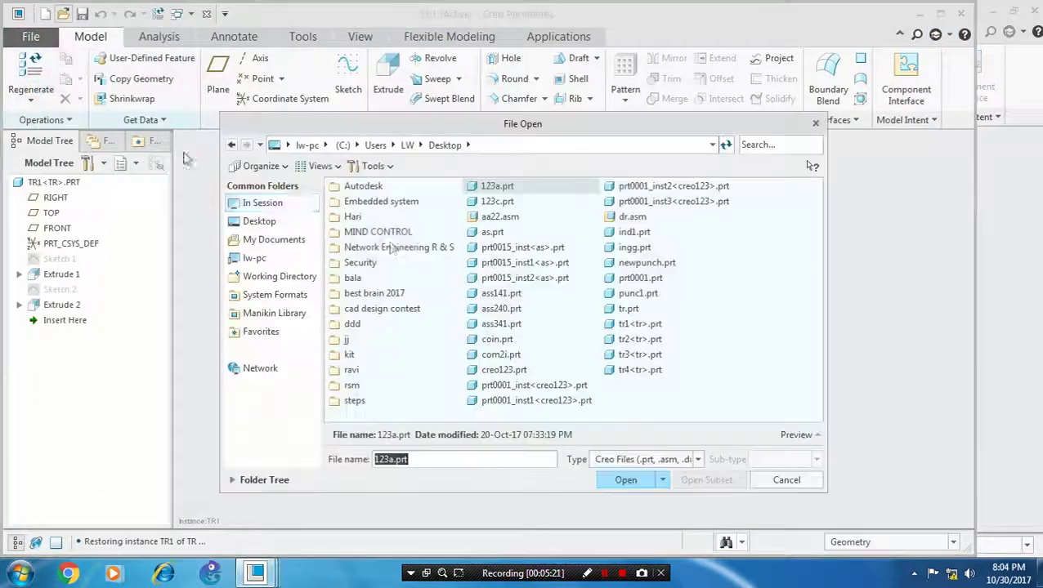
left_click(633, 340)
double_click(634, 340)
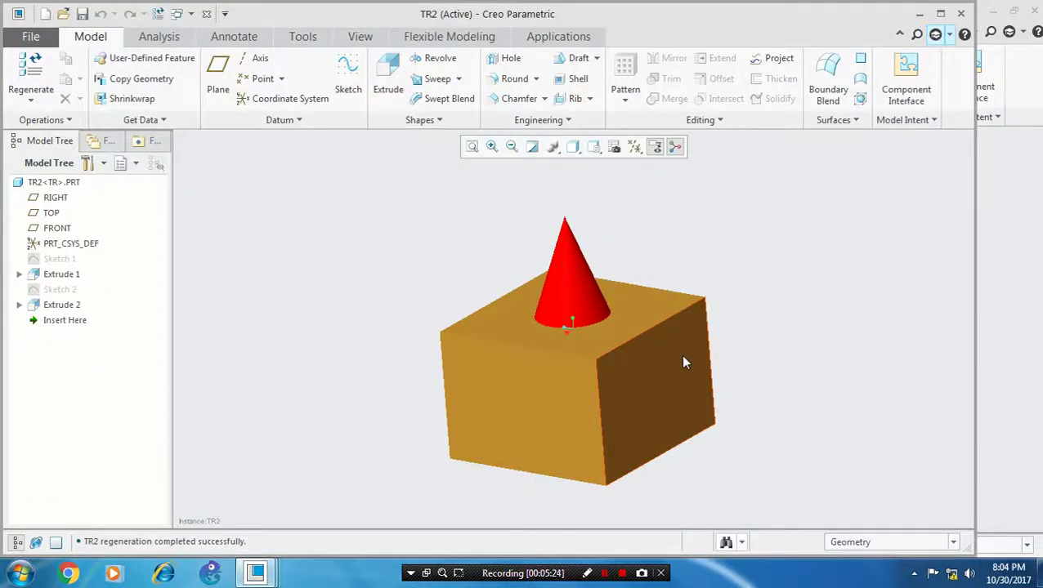
Open instance tr3<tr>.prt, then bring up the Desktop part files again.
left_click(33, 36)
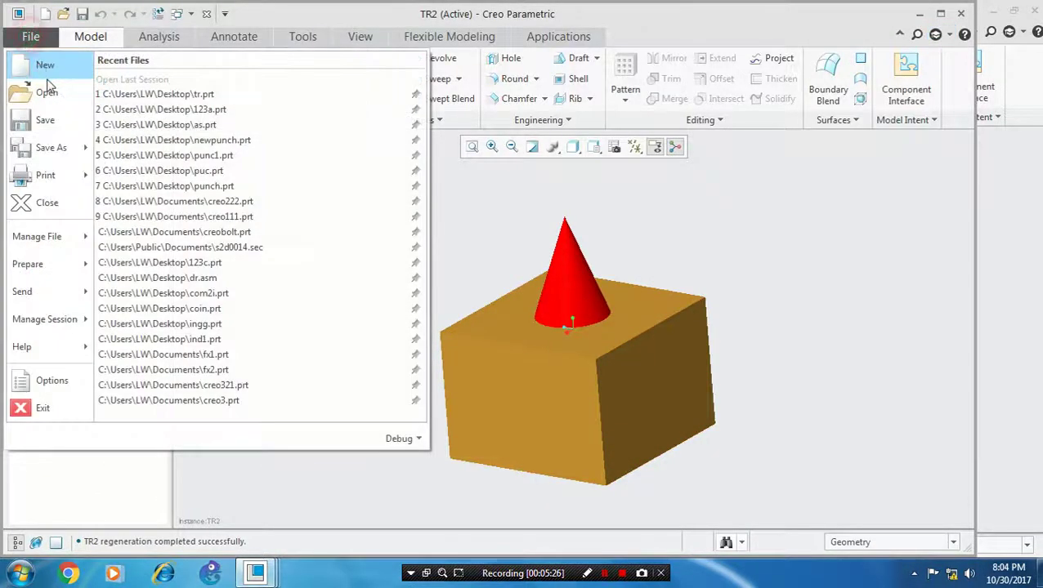
left_click(53, 97)
double_click(654, 354)
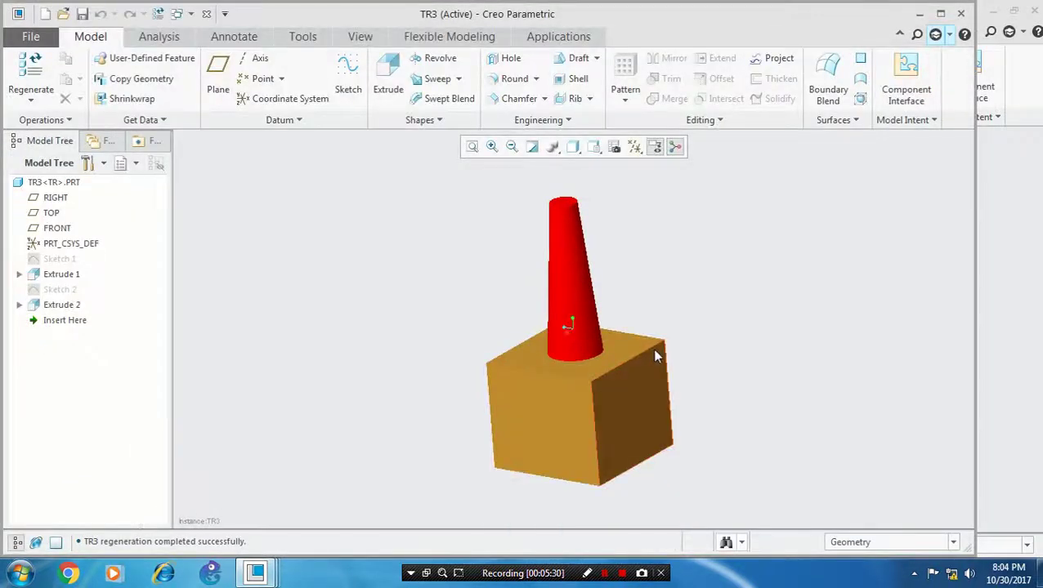
left_click(31, 36)
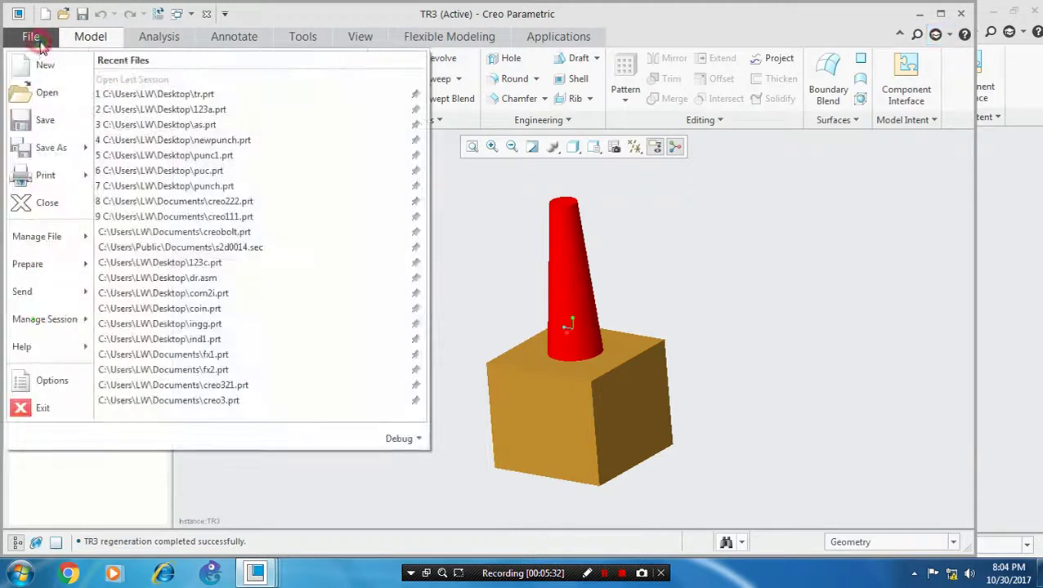
left_click(46, 93)
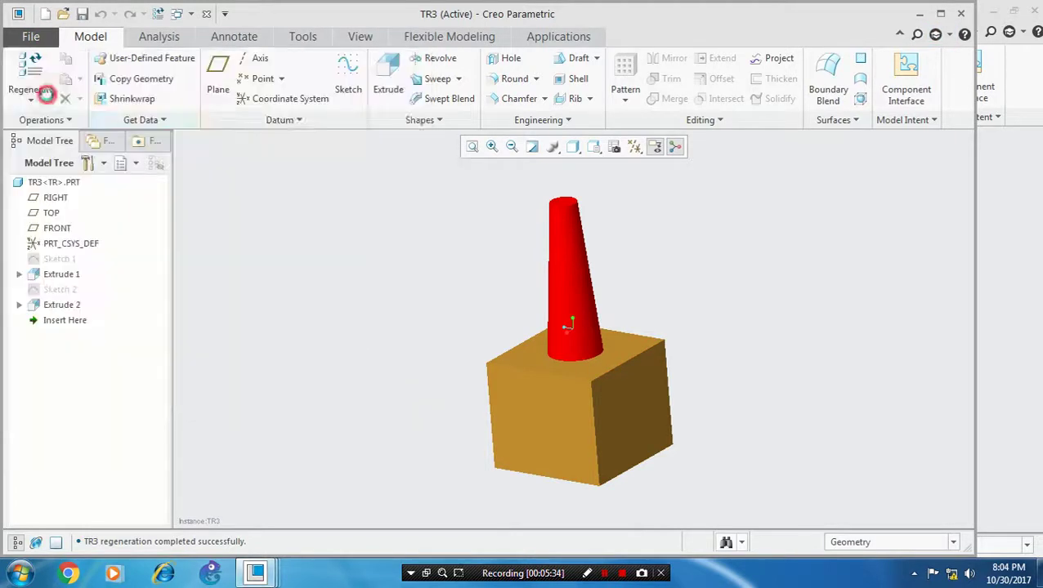
Open instance tr4<tr>.prt and maximize its window.
left_click(640, 372)
left_click(636, 478)
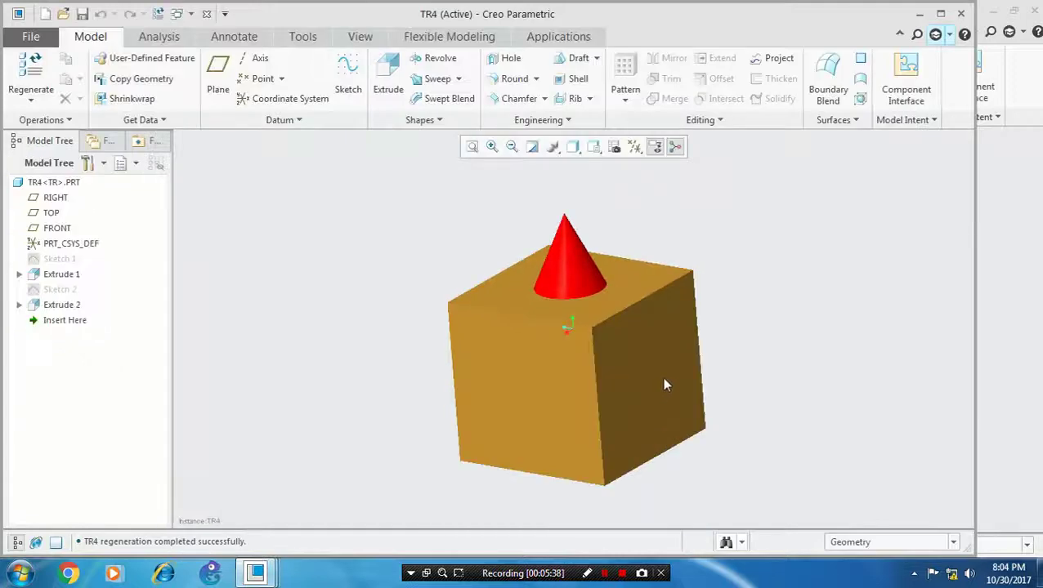
left_click(942, 15)
Reopen tr1<tr>.prt and orbit it to view the cone on the cube.
left_click(29, 35)
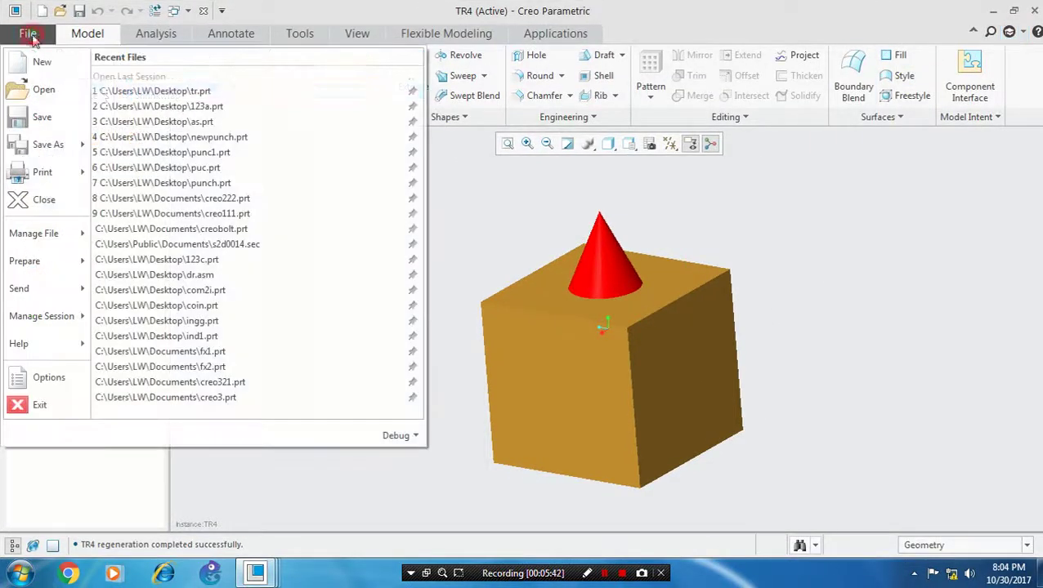
left_click(41, 89)
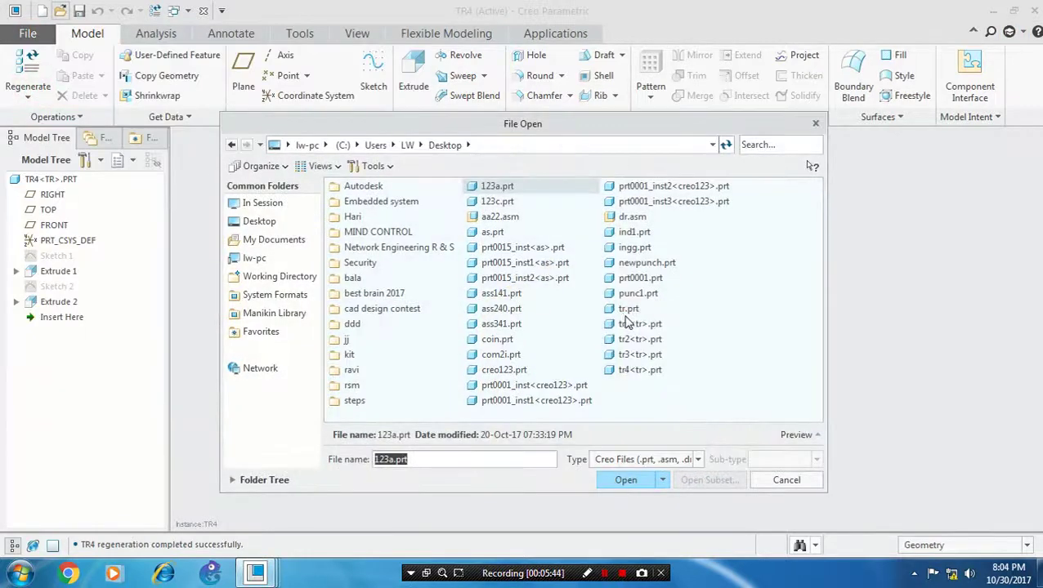
left_click(626, 324)
left_click(625, 482)
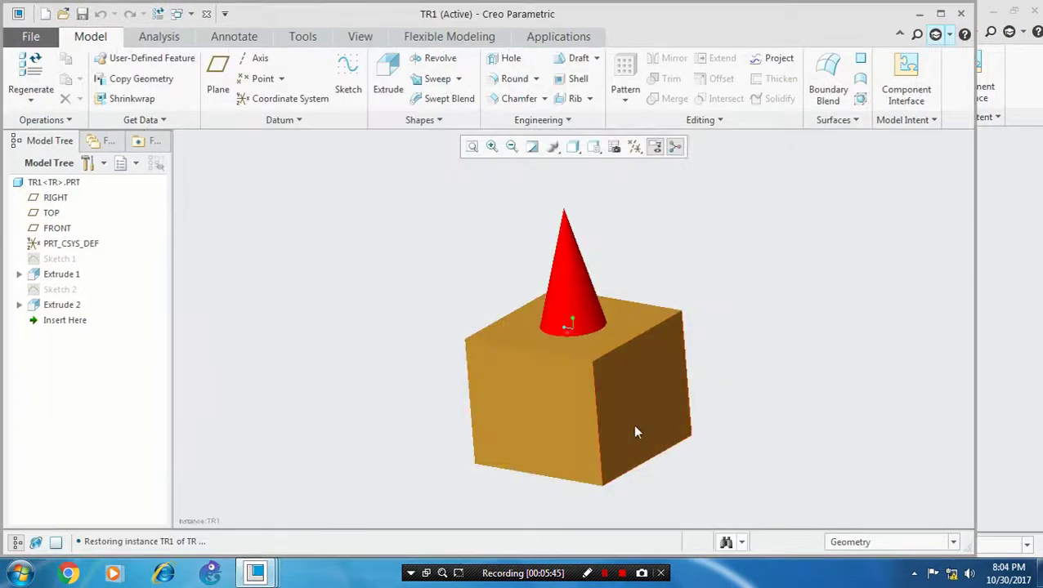
mouse_move(637, 432)
middle_mouse_down()
mouse_move(687, 324)
mouse_move(631, 305)
mouse_move(630, 327)
mouse_move(705, 426)
middle_mouse_up()
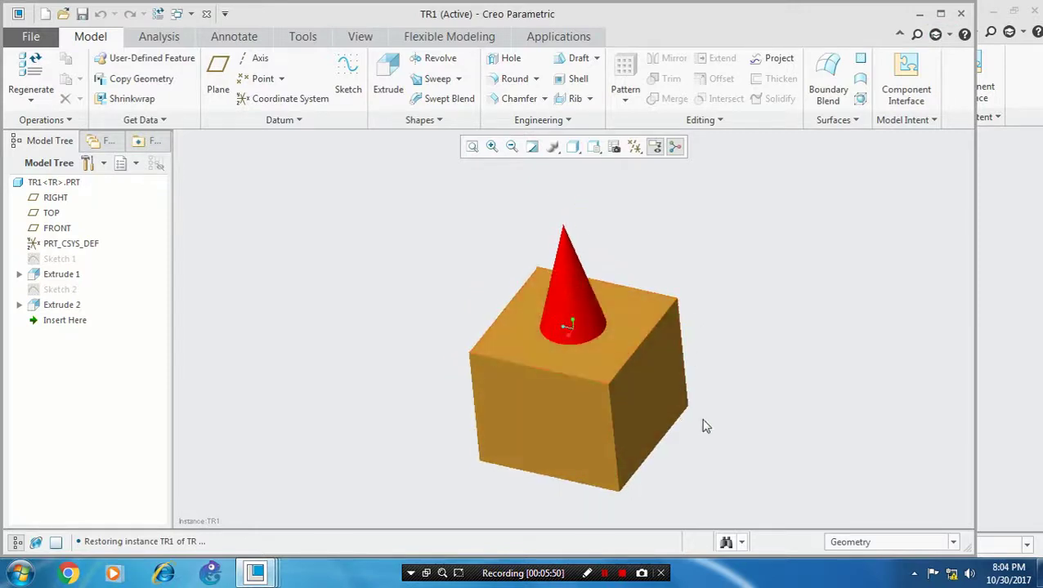